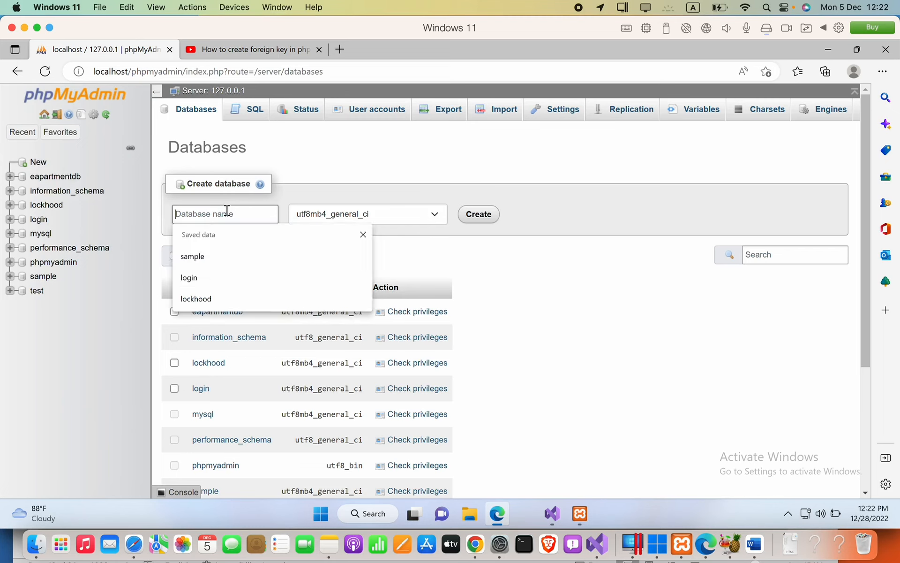
Create a new database named 'student' from the Databases tab.
text(student)
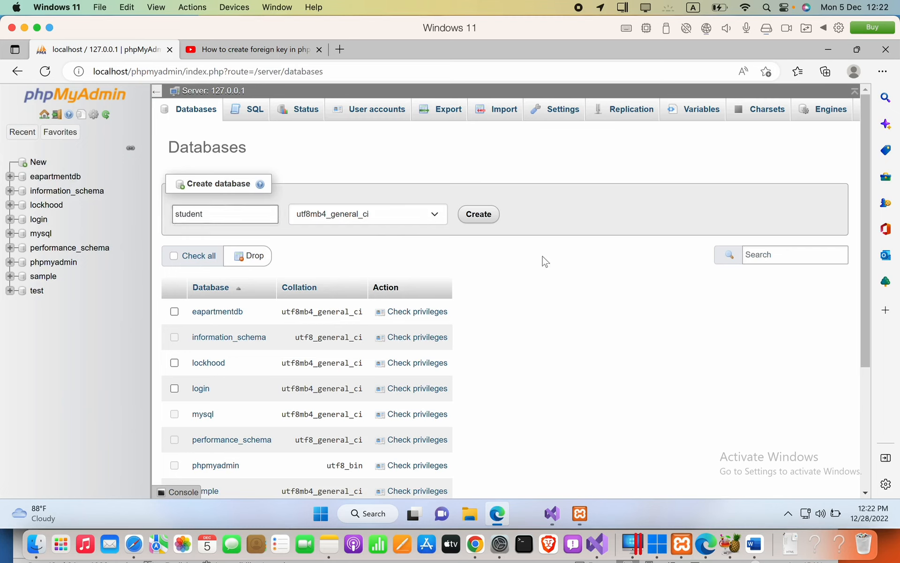
click(482, 214)
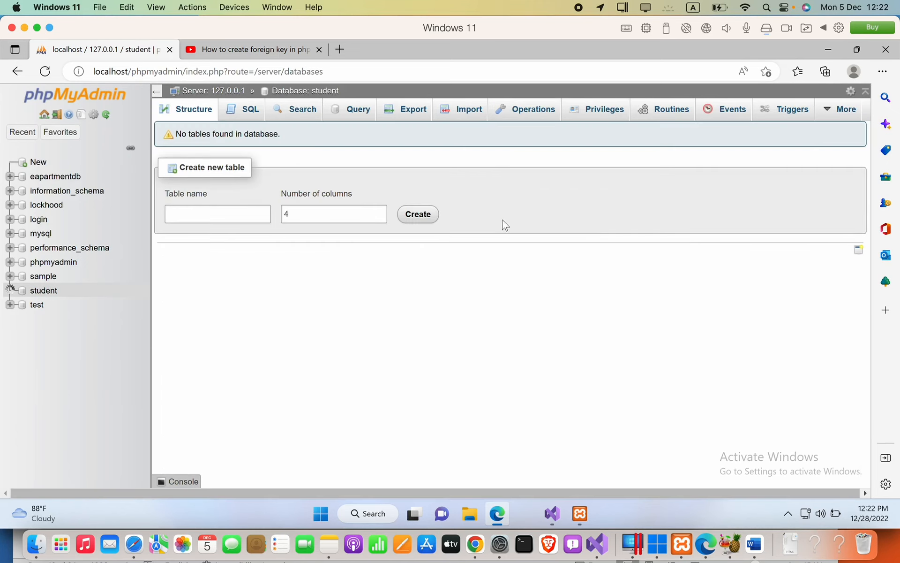
Name the new table 'student', give it 3 columns, and submit it.
drag(306, 212, 234, 213)
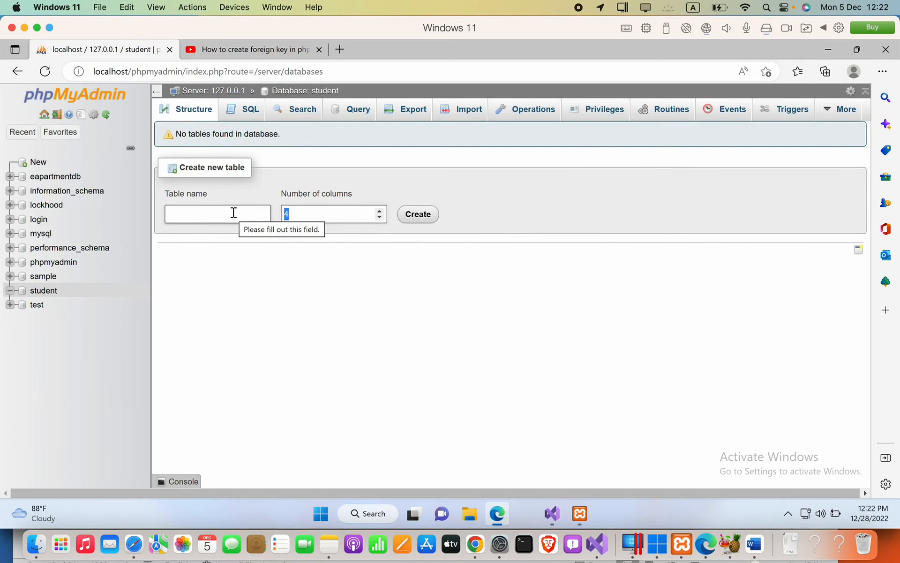
click(189, 214)
text(studeng)
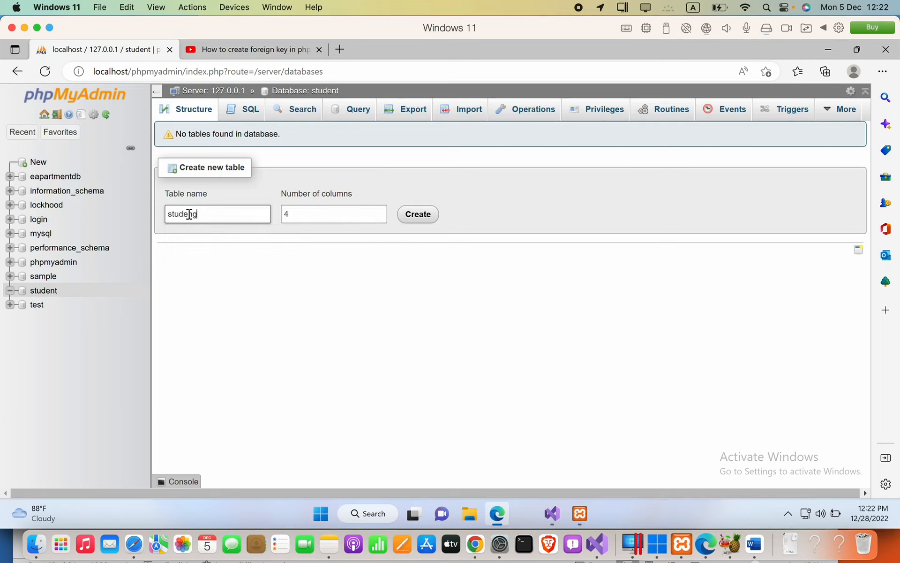
key(BackSpace)
text(t)
drag(312, 218, 268, 218)
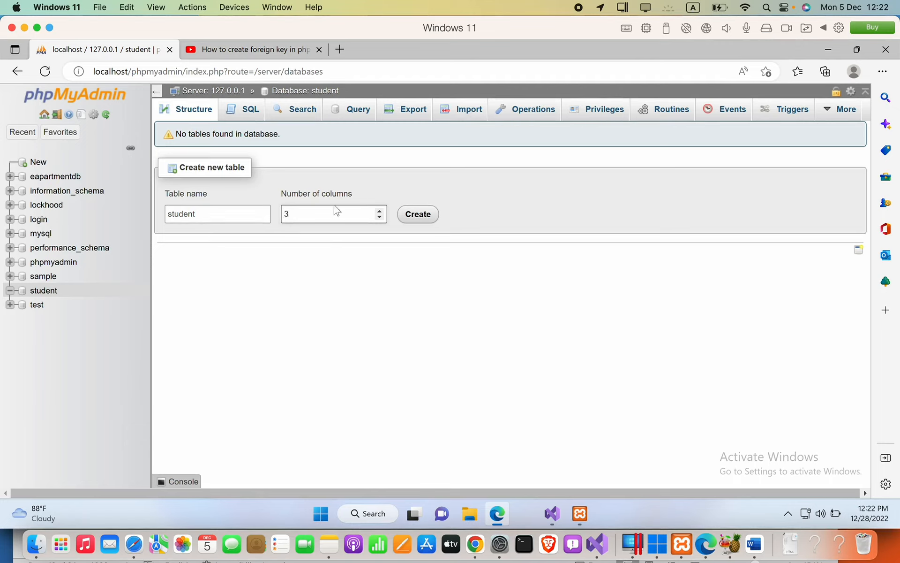
drag(298, 214, 267, 215)
click(243, 211)
click(431, 215)
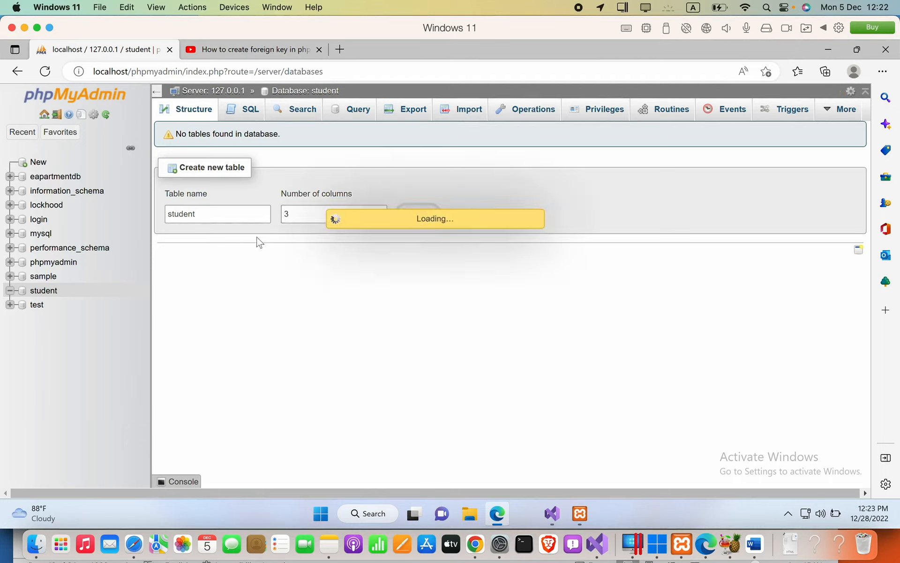
Name the first column id and make it an auto-increment primary key.
click(225, 245)
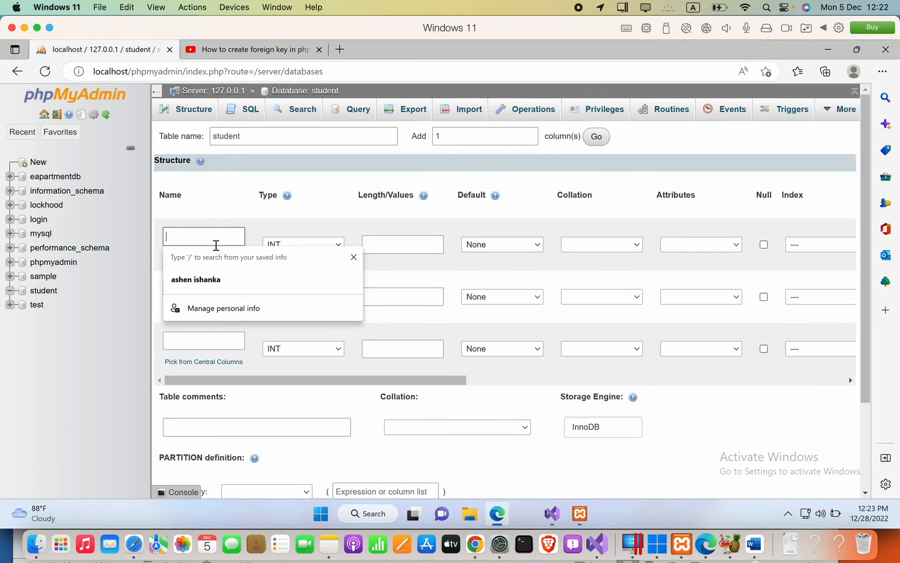
text(id)
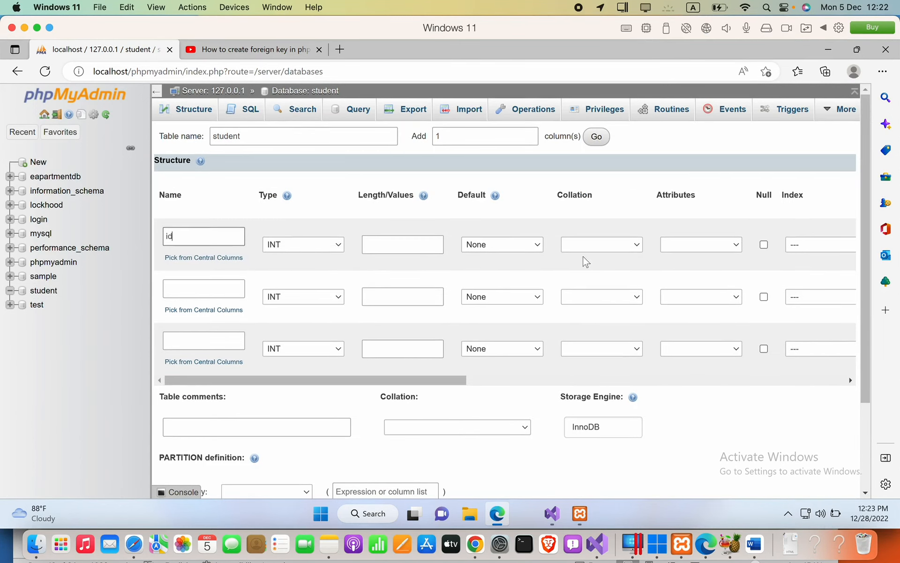
scroll(600, 263, right, 10)
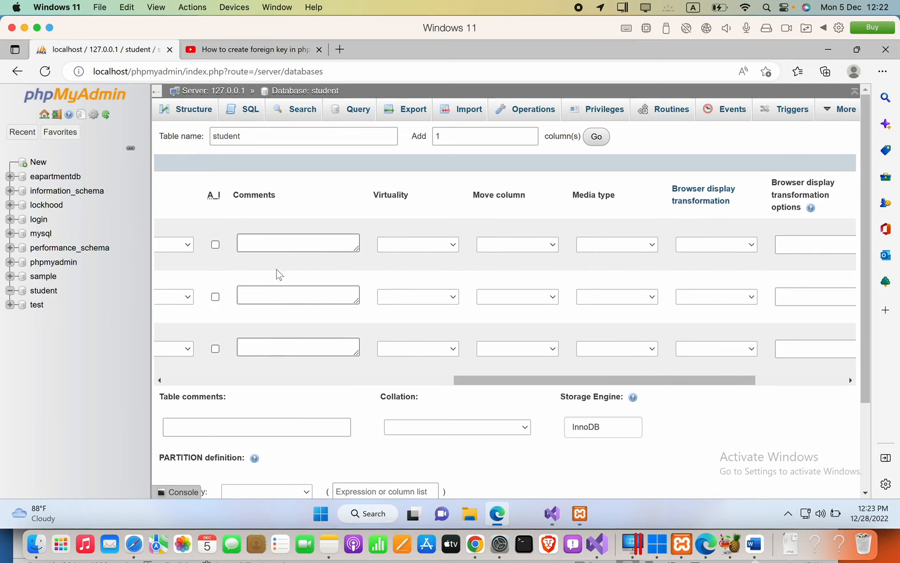
click(215, 245)
scroll(215, 249, left, 10)
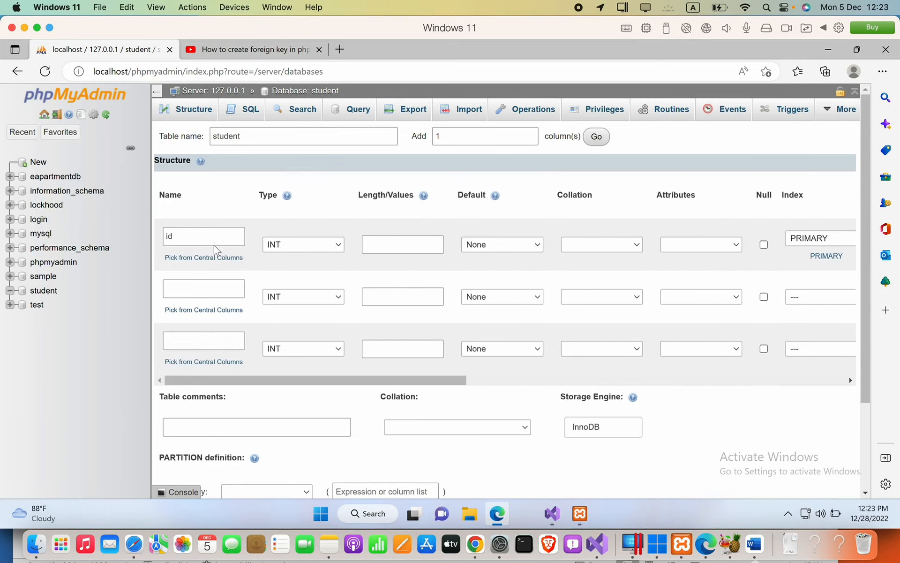
Add a second column 'name' of type VARCHAR with length 100.
click(186, 283)
text(name)
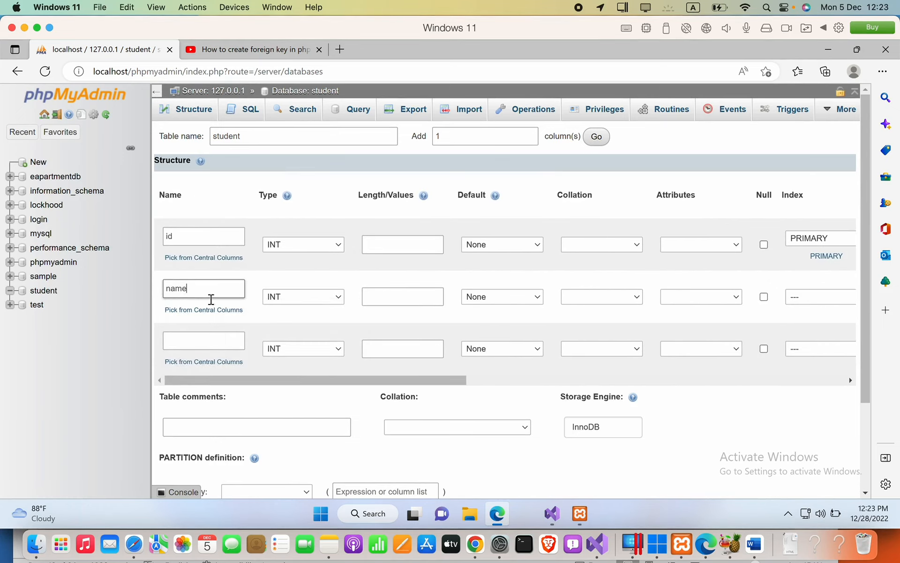
click(279, 298)
click(305, 96)
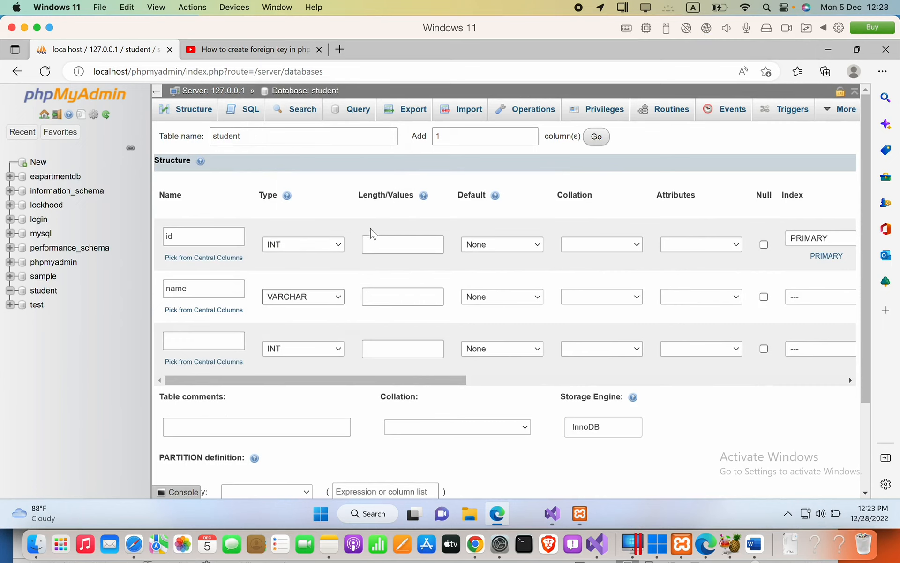
click(390, 295)
text(1)
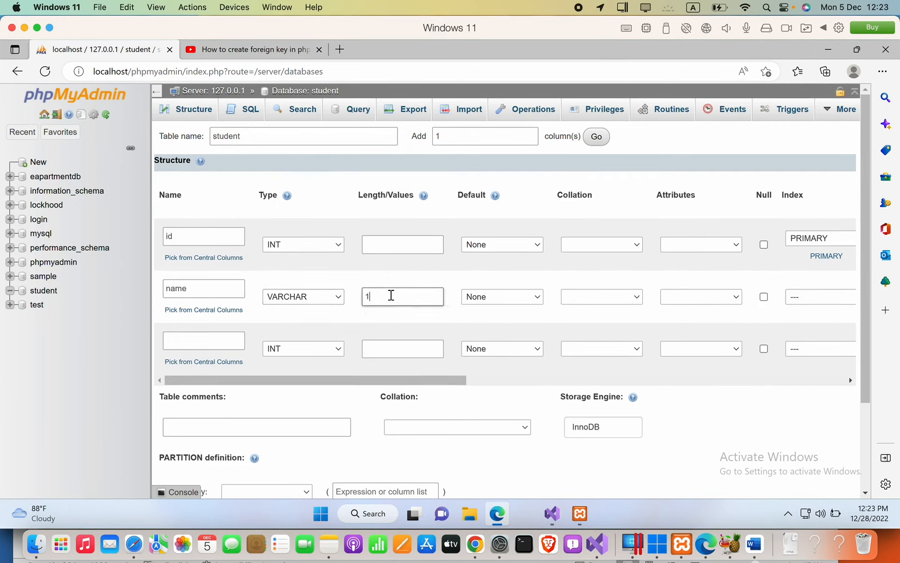
text(00)
Add a third column 'birthday' of type DATE.
click(181, 341)
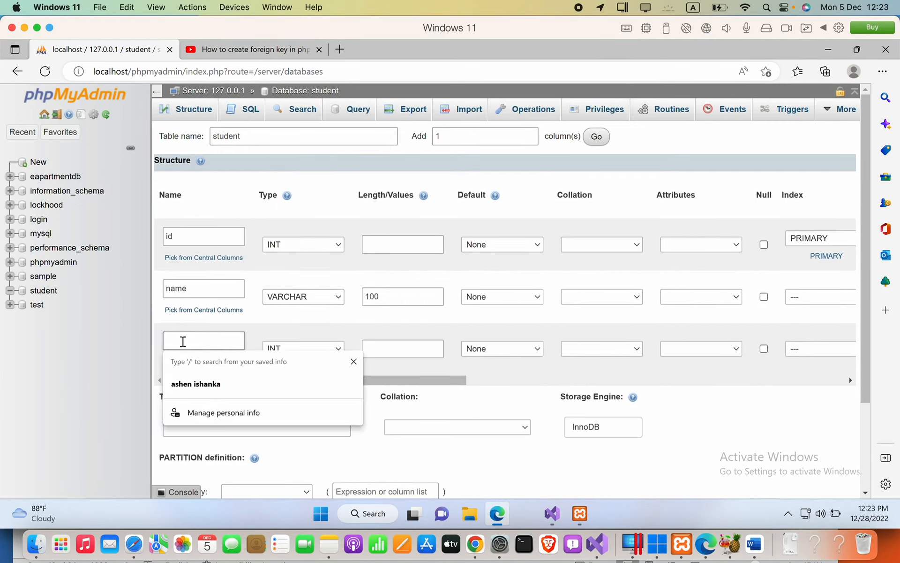
text(s)
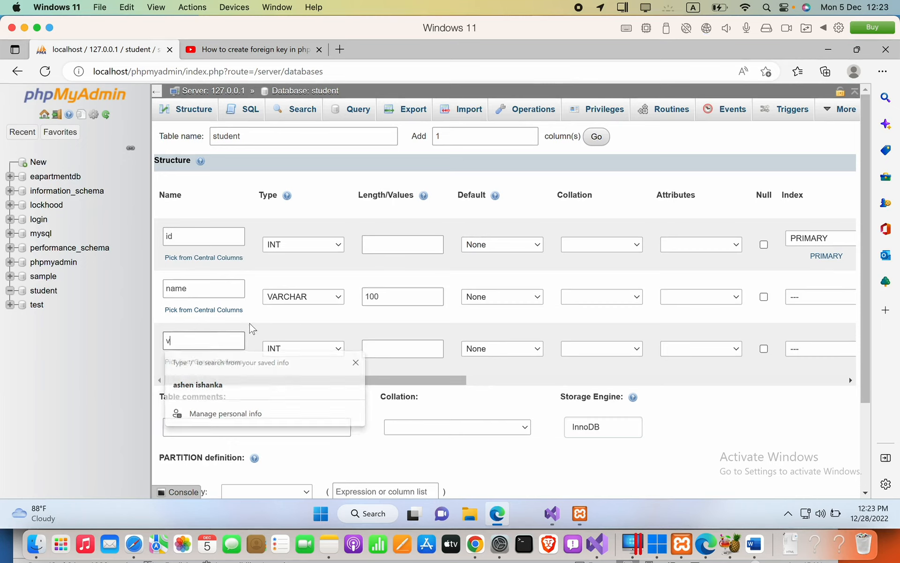
key(BackSpace)
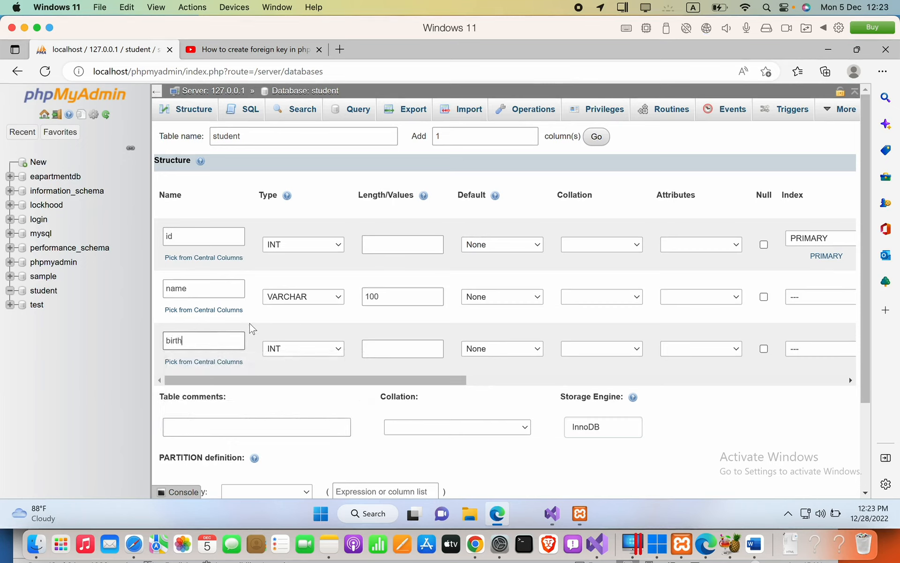
text(birthday)
click(282, 350)
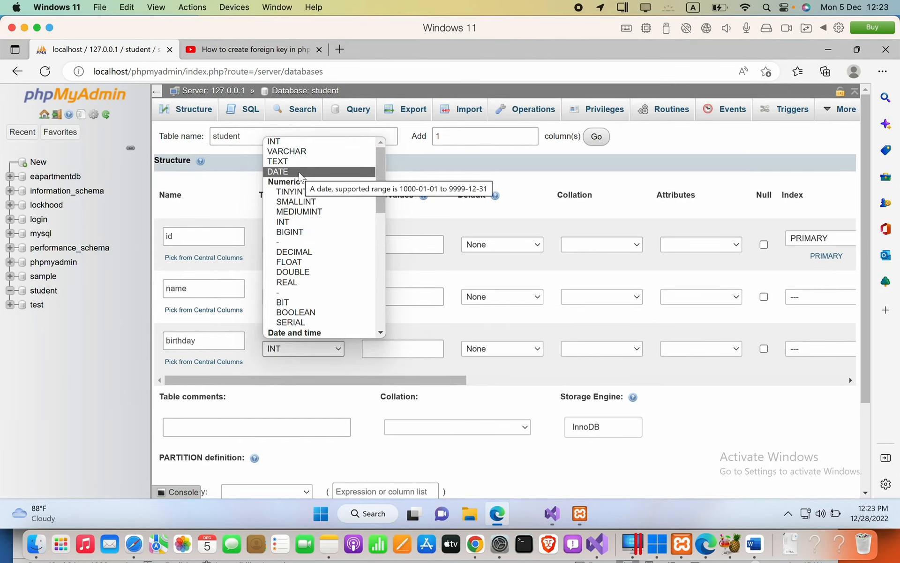
click(294, 171)
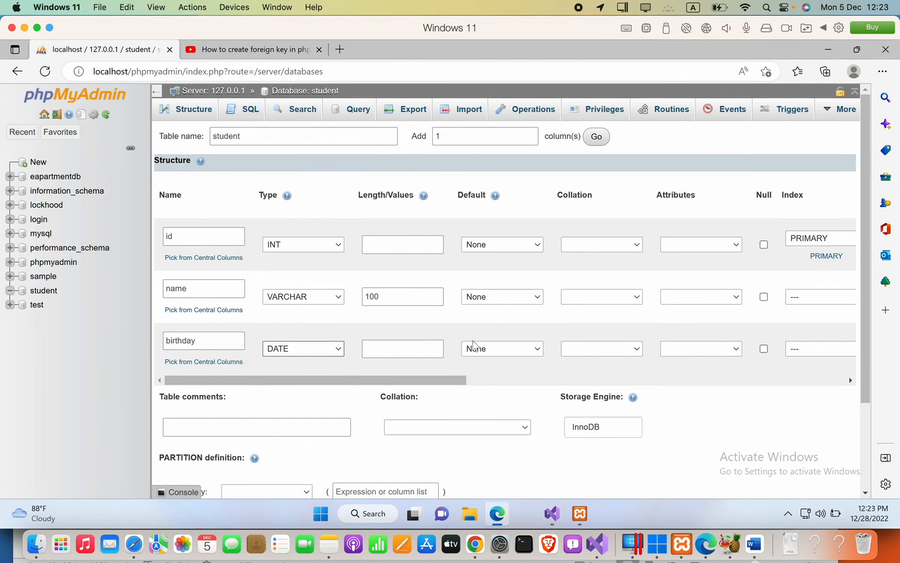
Save the student table and expand the database's table list.
scroll(677, 389, right, 10)
scroll(677, 389, left, 10)
scroll(448, 443, down, 3)
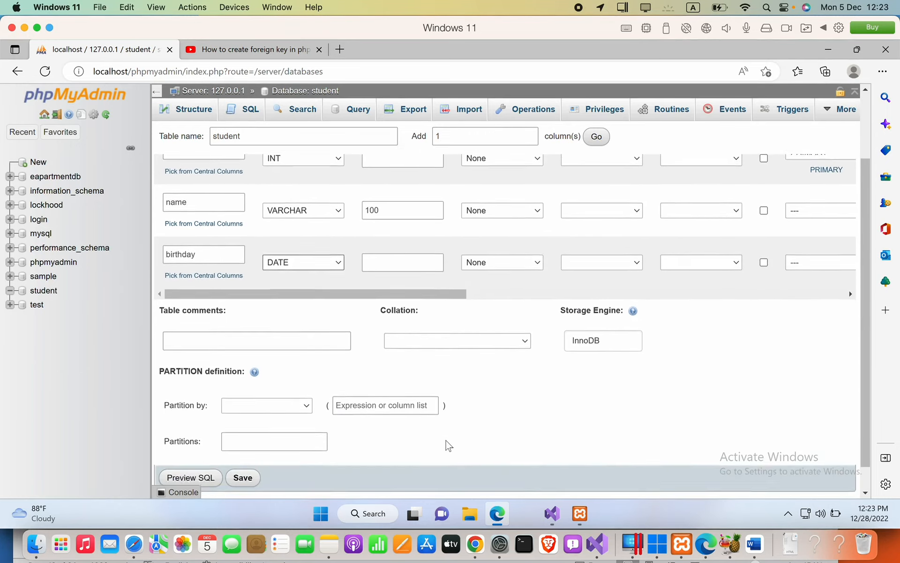
click(243, 450)
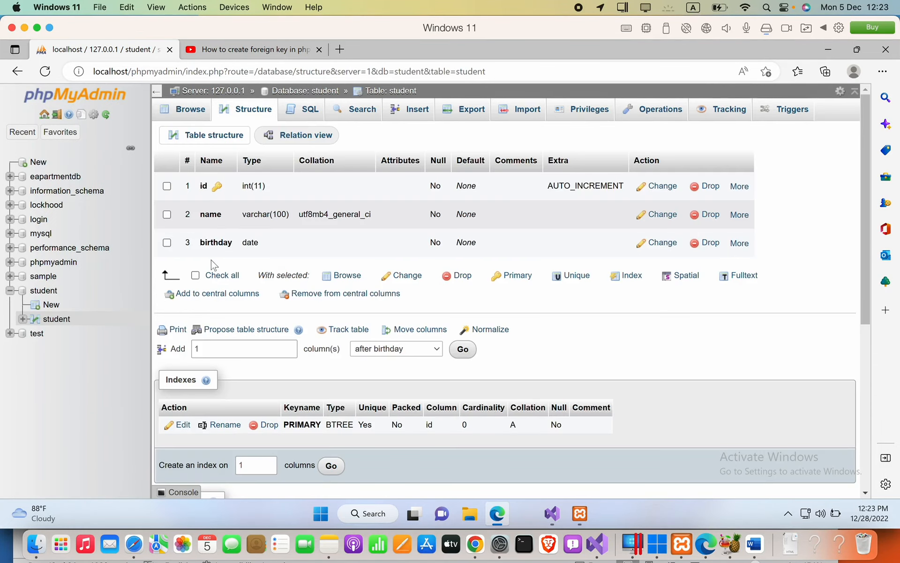
click(49, 292)
In the student insert form, enter the student's name and set birthday 2012-12-04.
click(192, 230)
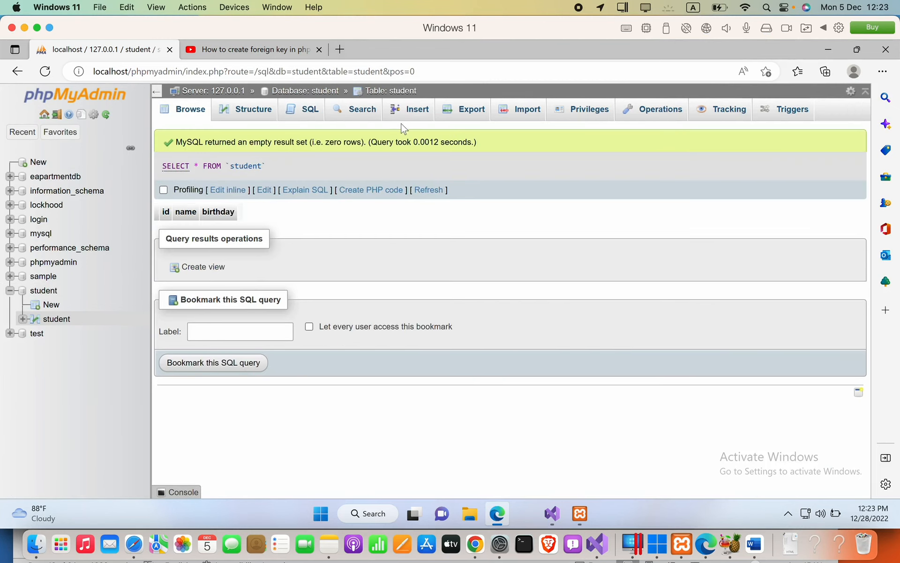
click(417, 115)
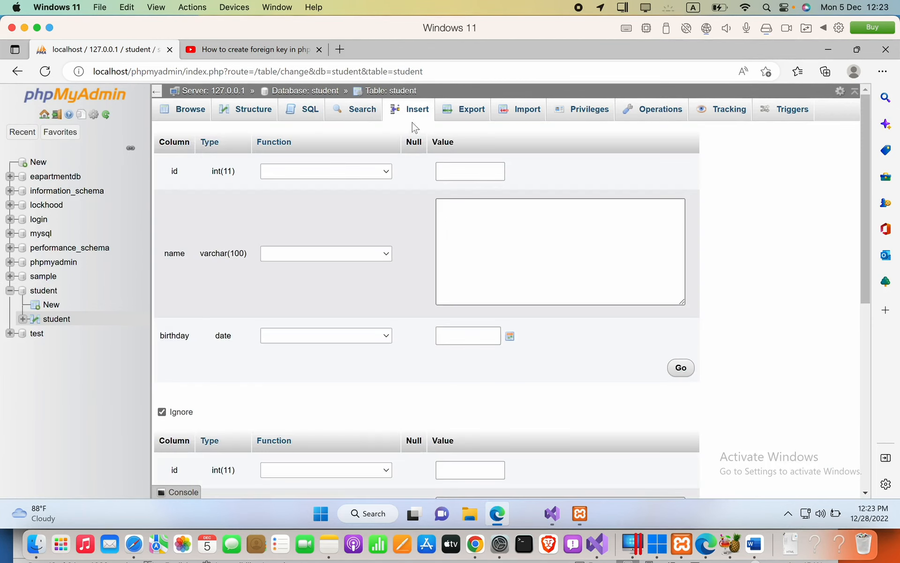
click(475, 223)
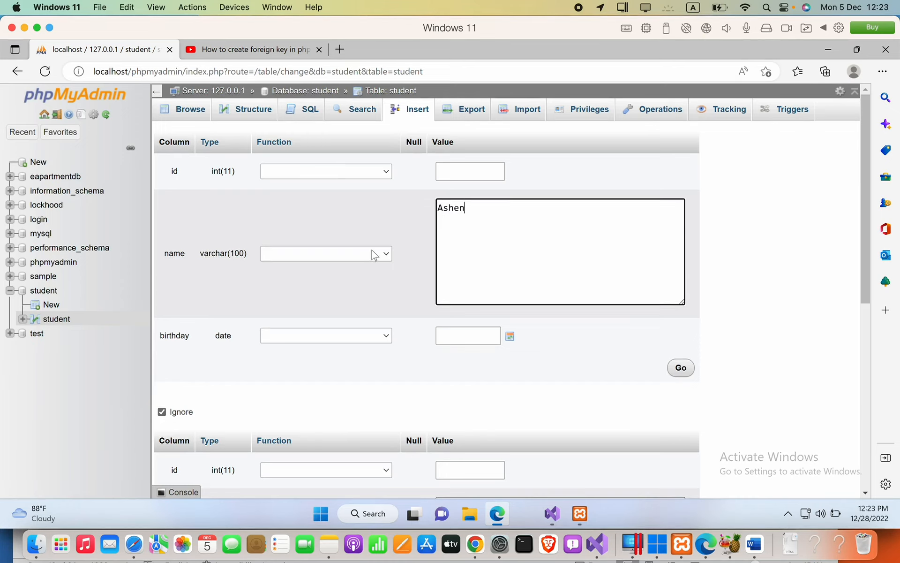
click(483, 336)
click(510, 336)
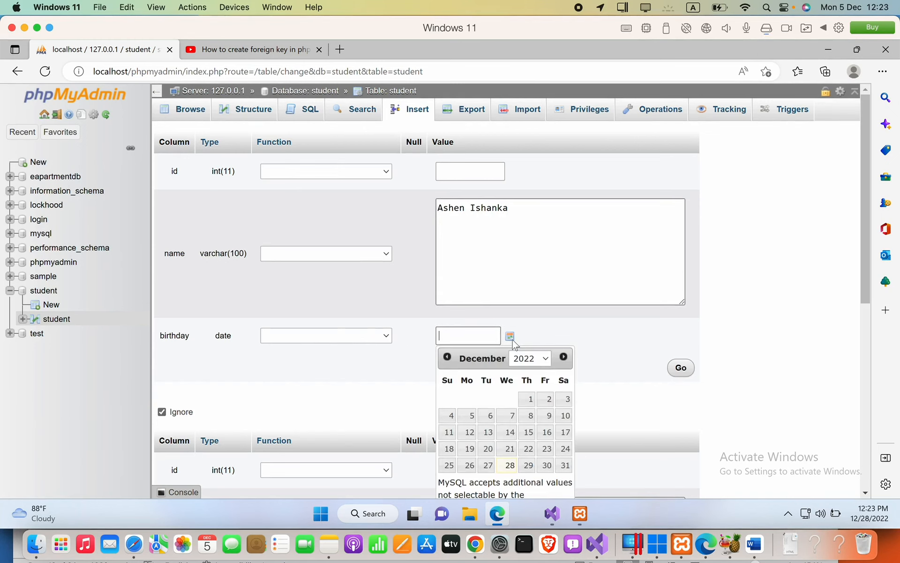
click(528, 361)
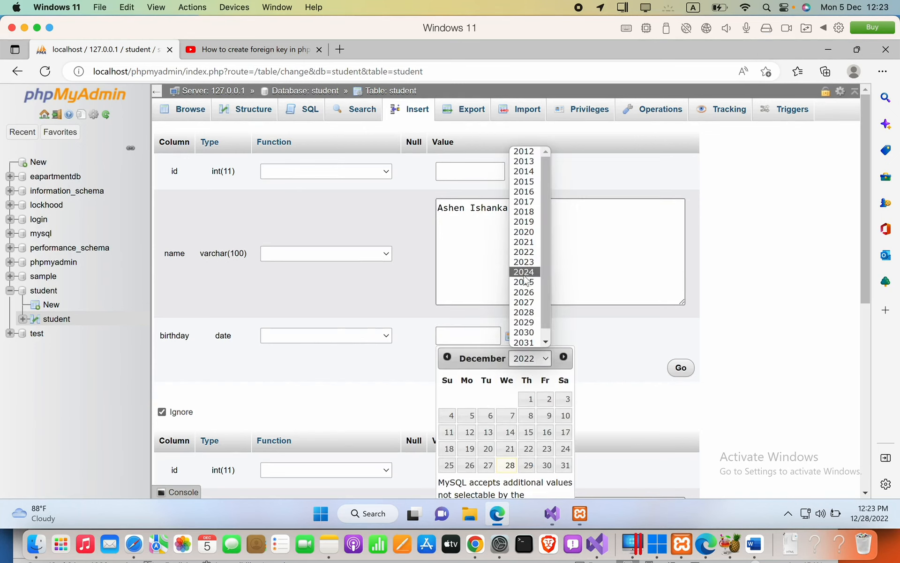
click(550, 223)
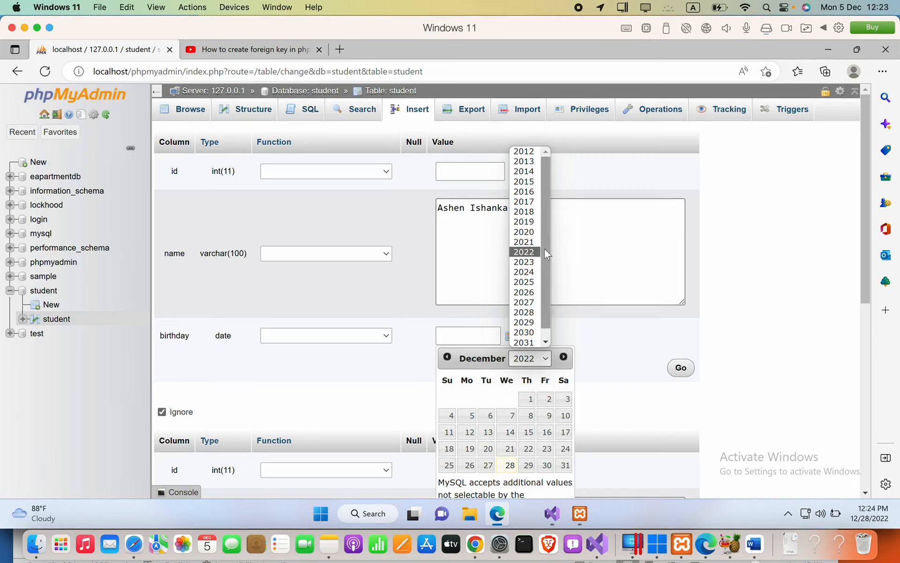
drag(546, 264, 542, 232)
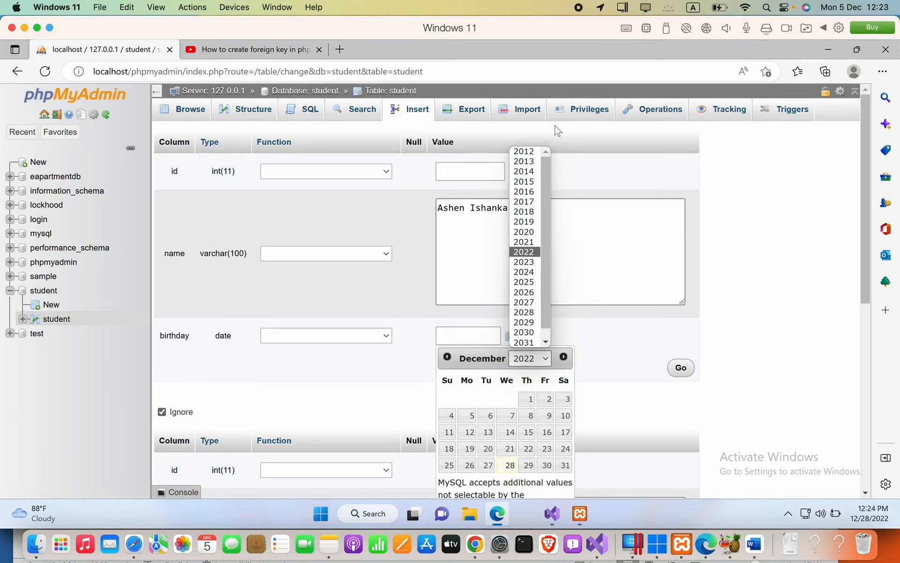
click(524, 152)
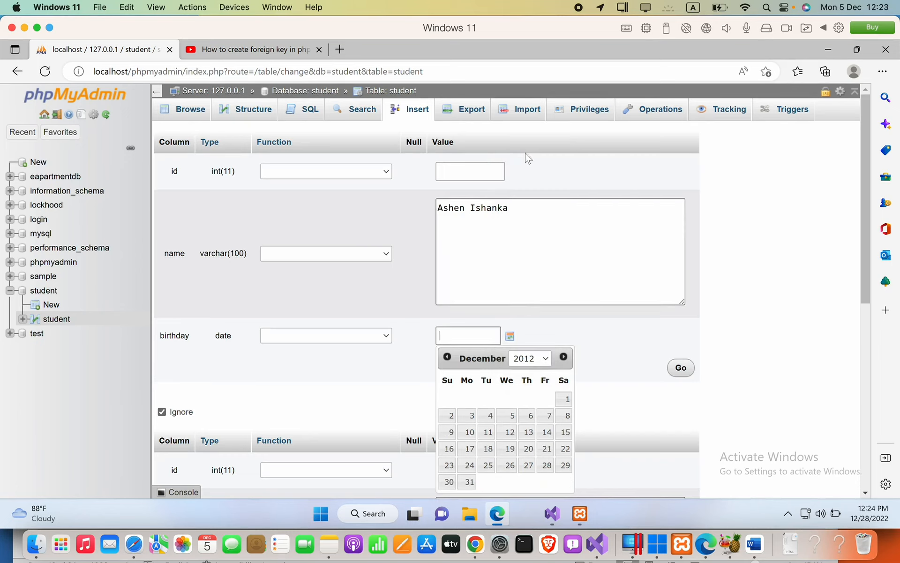
click(487, 415)
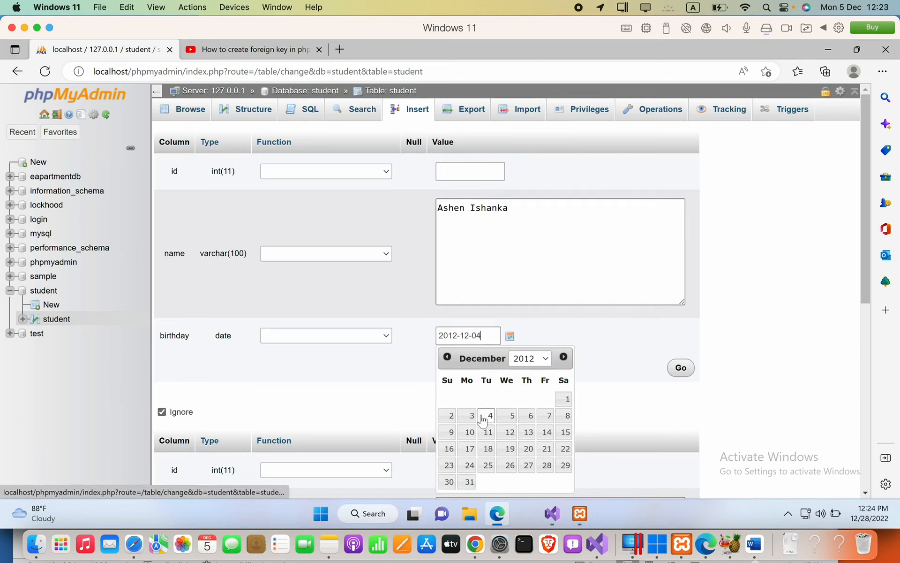
click(580, 349)
Save the new row and browse the student table to confirm it.
scroll(469, 361, down, 1)
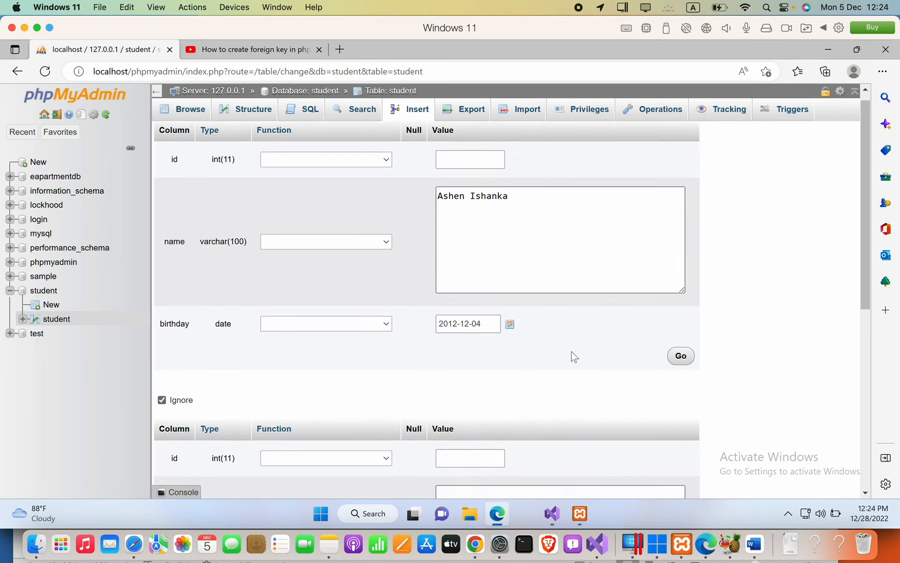
click(681, 357)
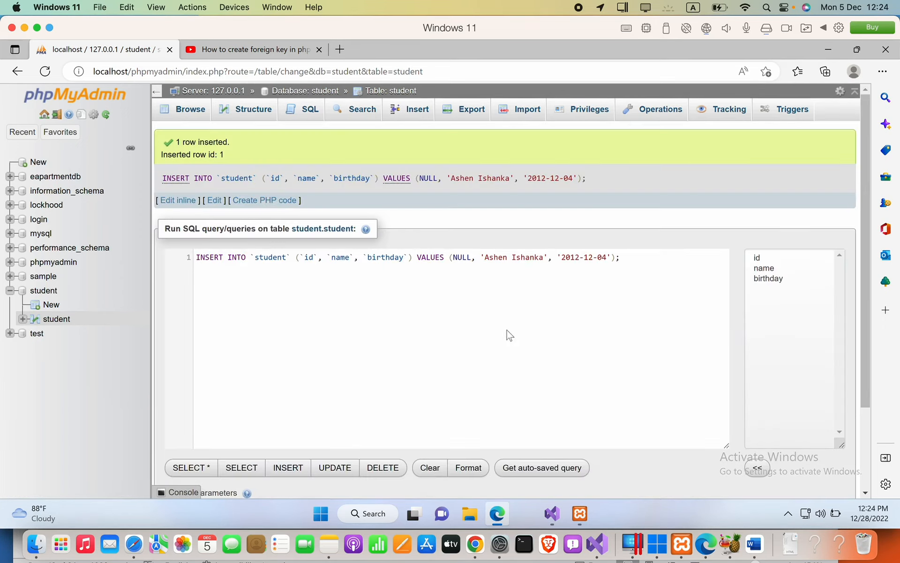
click(307, 91)
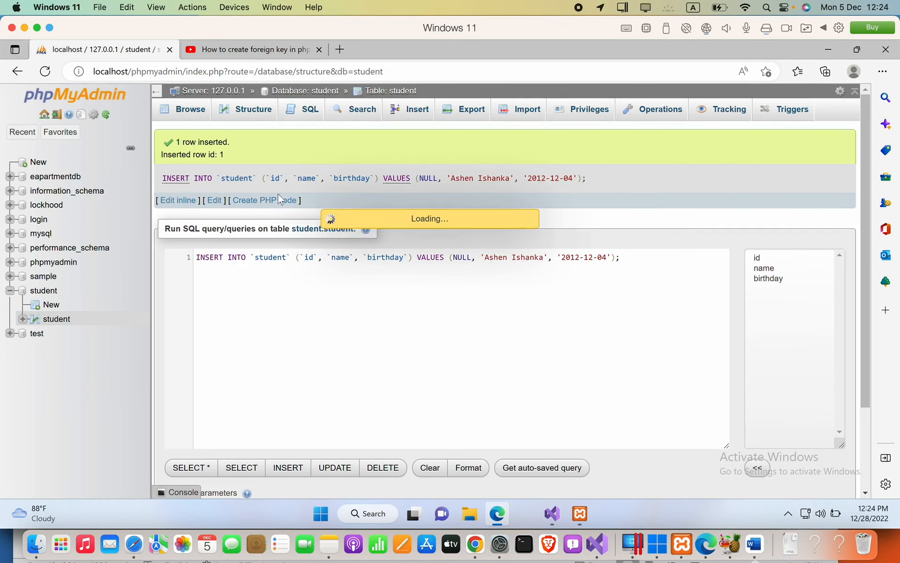
click(192, 231)
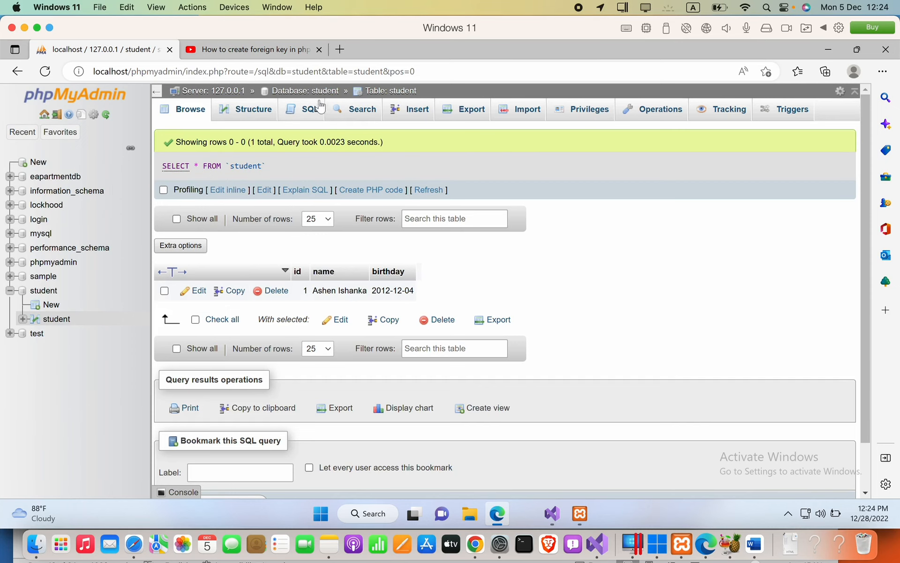
Start a new table named 'marks' in the student database.
click(300, 91)
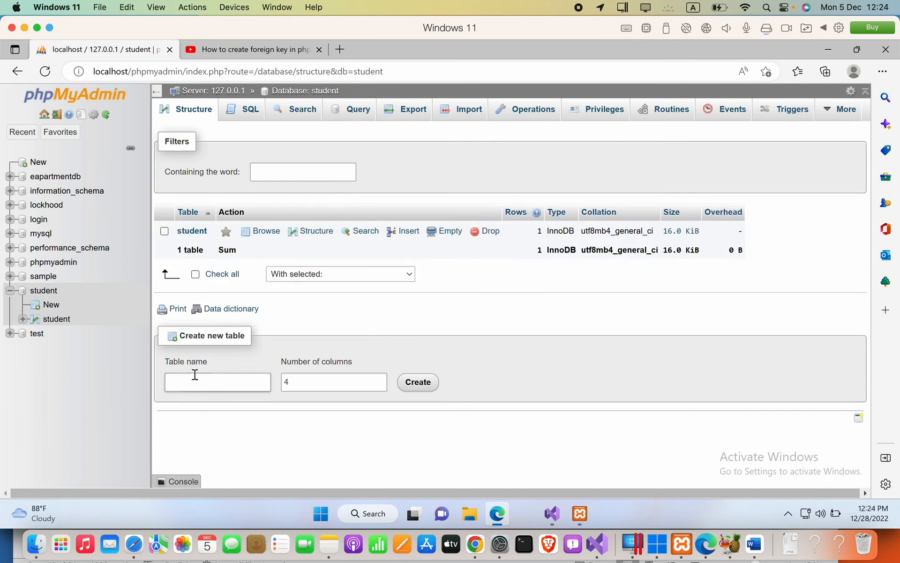
click(195, 376)
text(marks)
key(Tab)
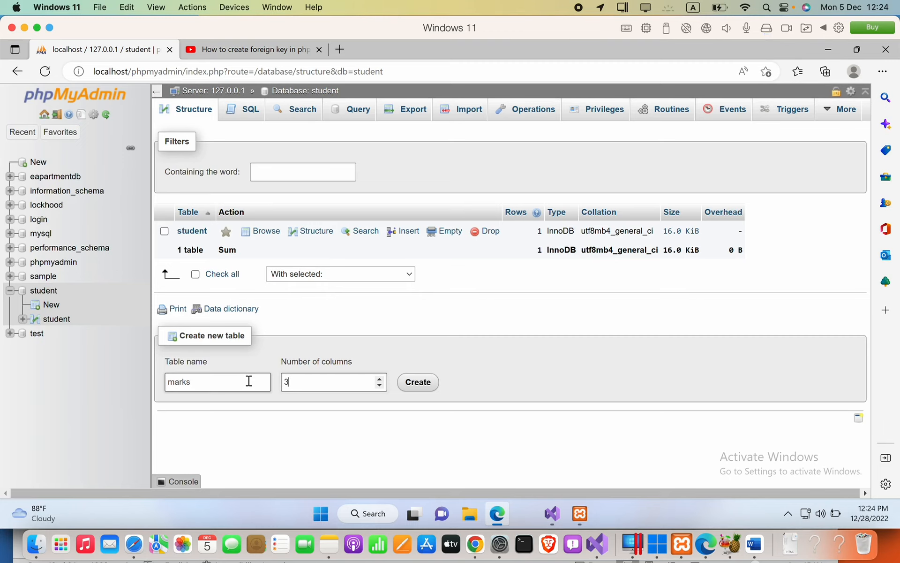
click(431, 389)
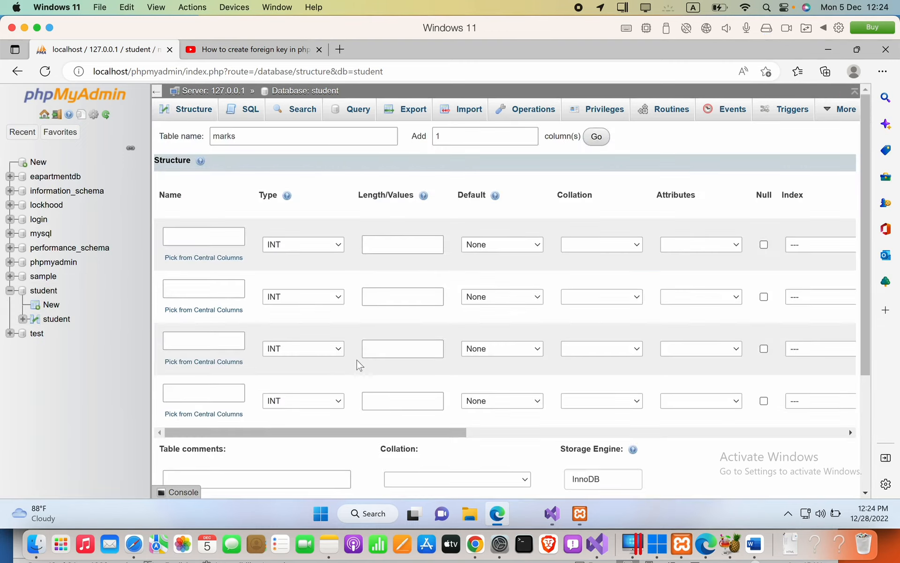
Name the first column id as the auto-increment primary key.
click(213, 239)
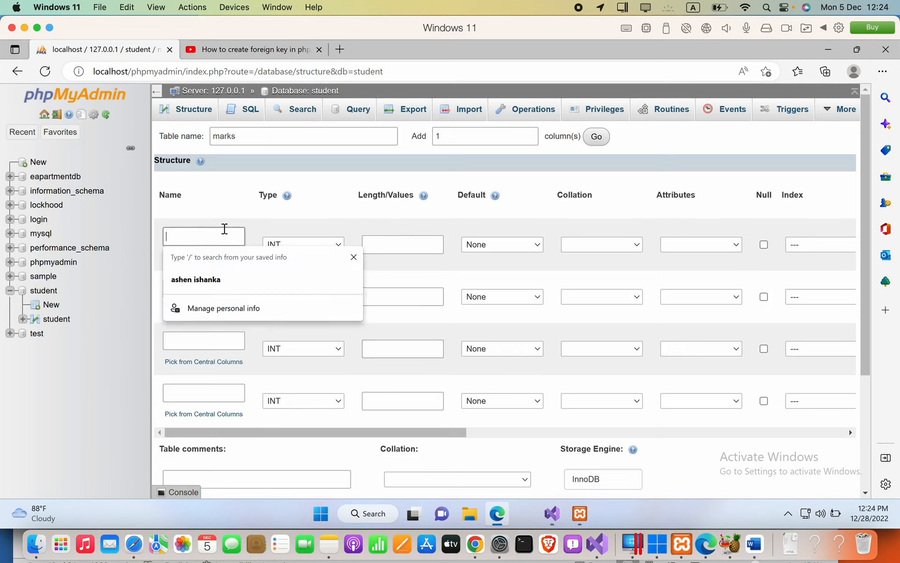
text(id)
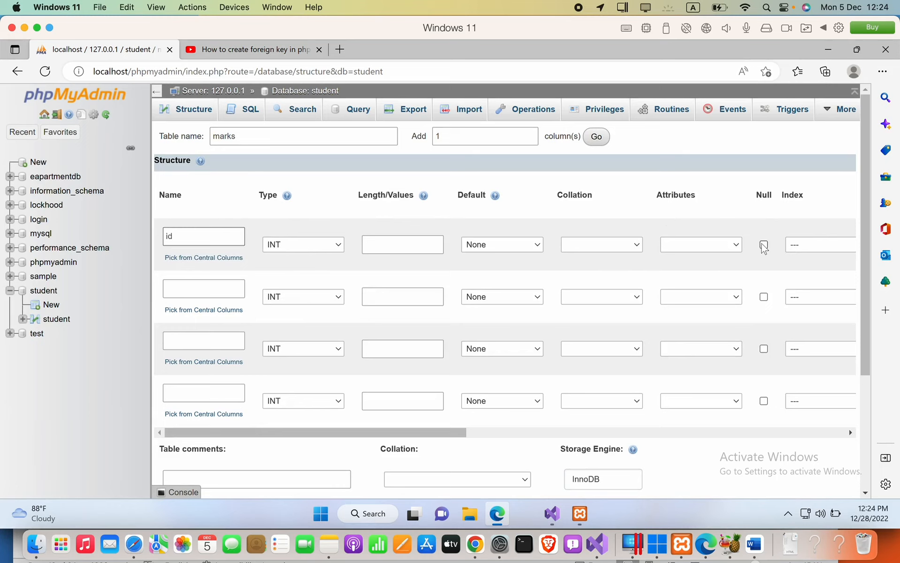
scroll(676, 261, right, 10)
scroll(674, 262, left, 10)
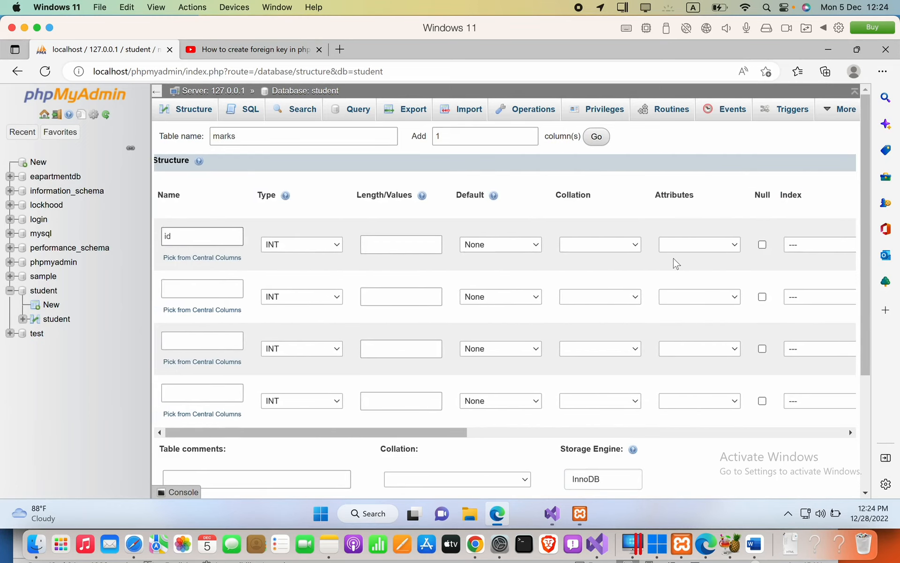
drag(436, 425, 481, 430)
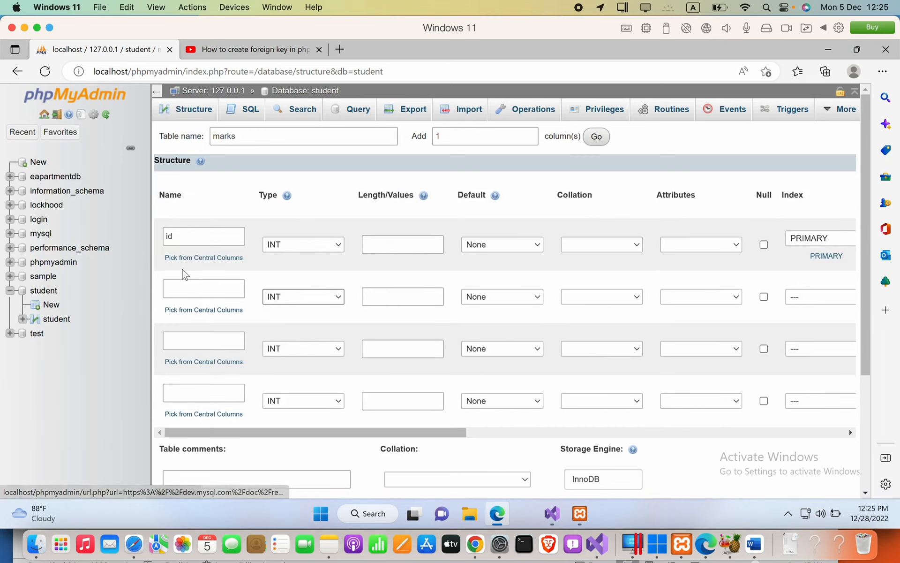
Add an INT marks column and a third column student_id.
click(182, 284)
text(marks)
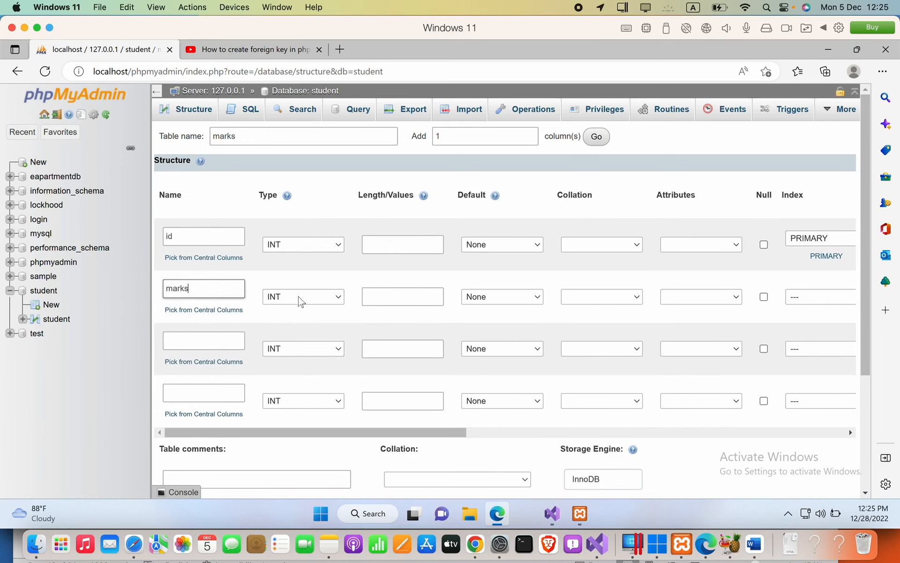
click(311, 300)
click(296, 93)
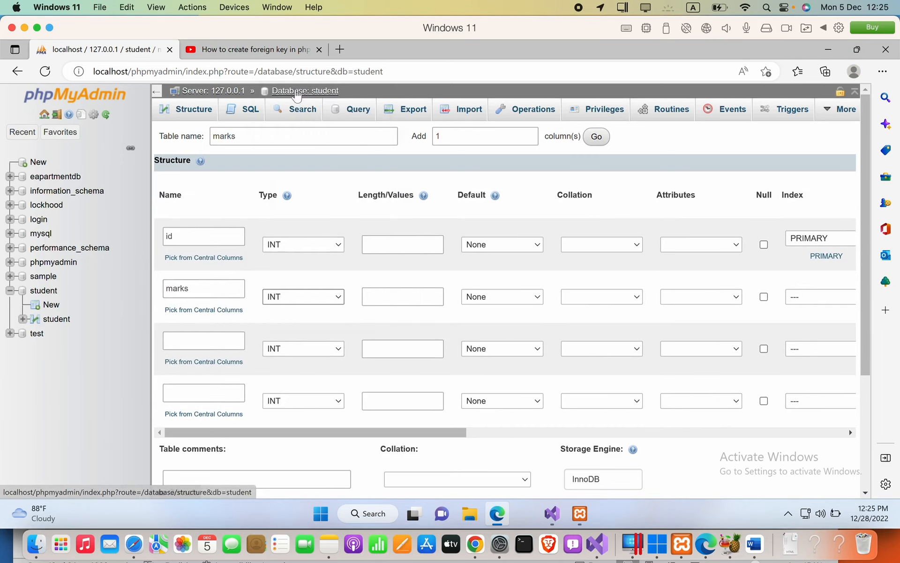
click(397, 297)
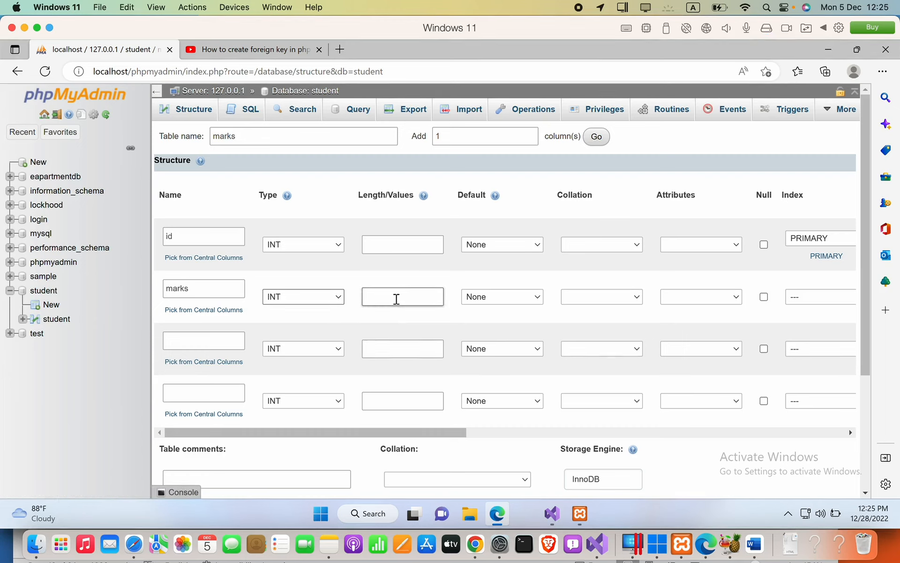
click(392, 297)
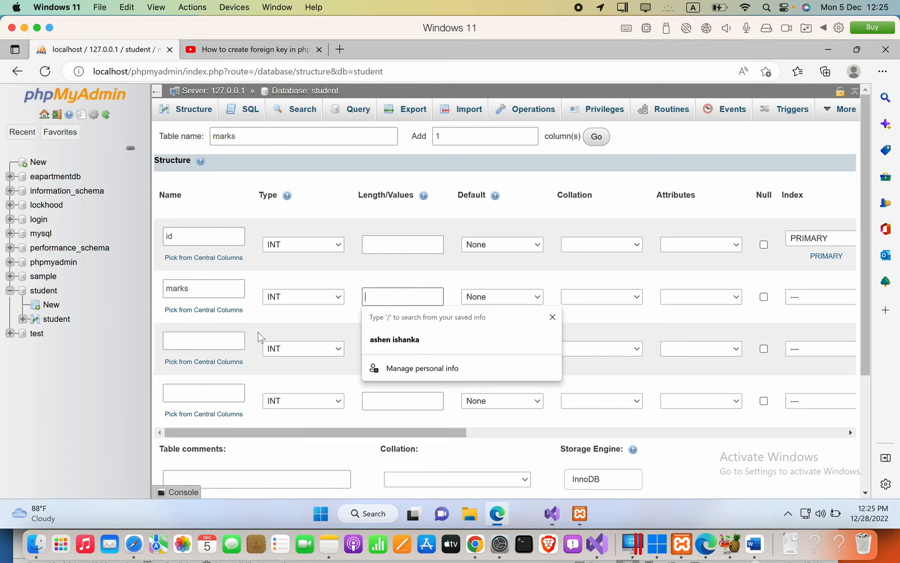
click(201, 341)
text(stud)
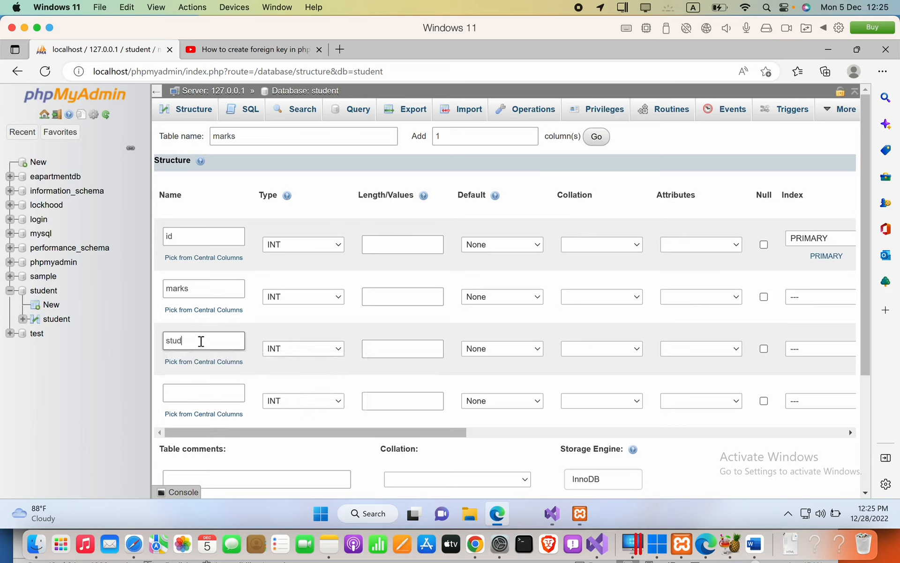
text(ent_id)
Add a VARCHAR(50) subject column and save the marks table.
click(206, 394)
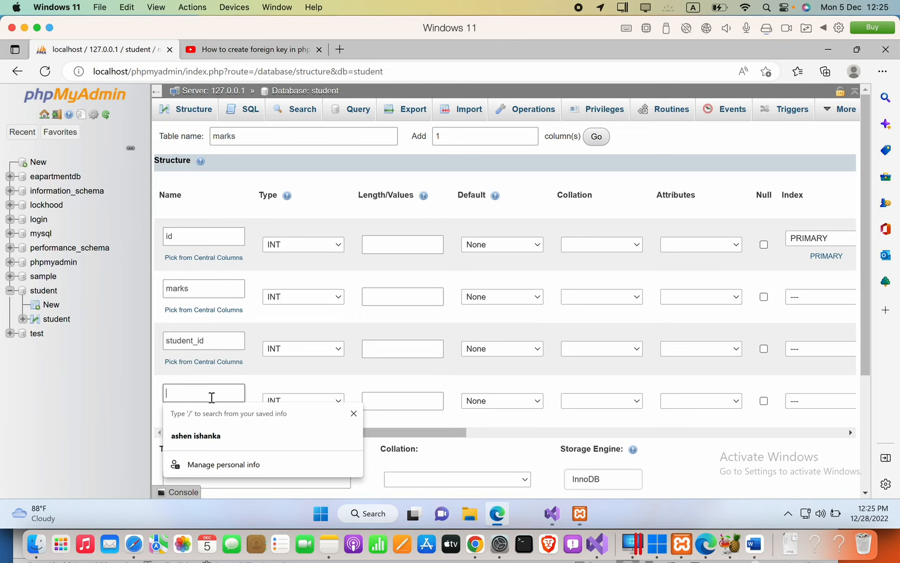
text(suvh)
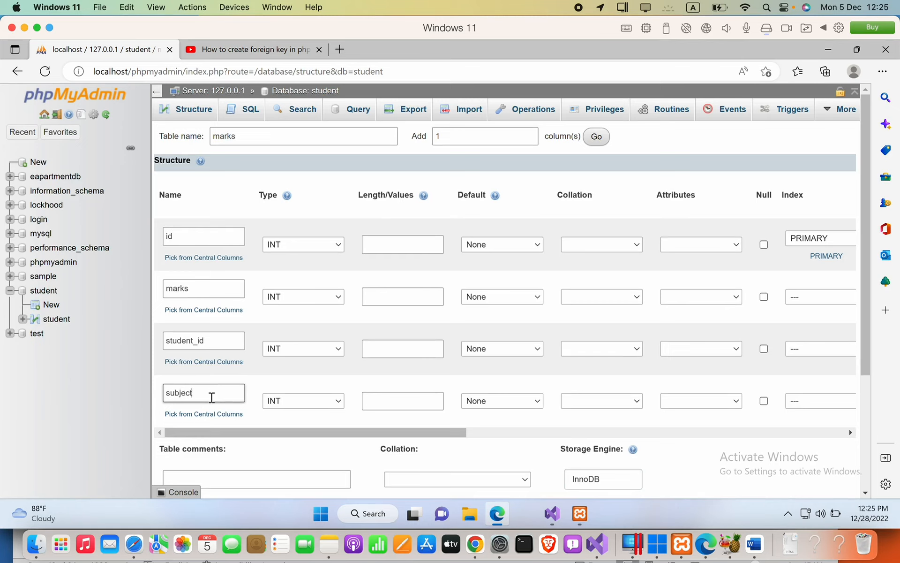
click(302, 401)
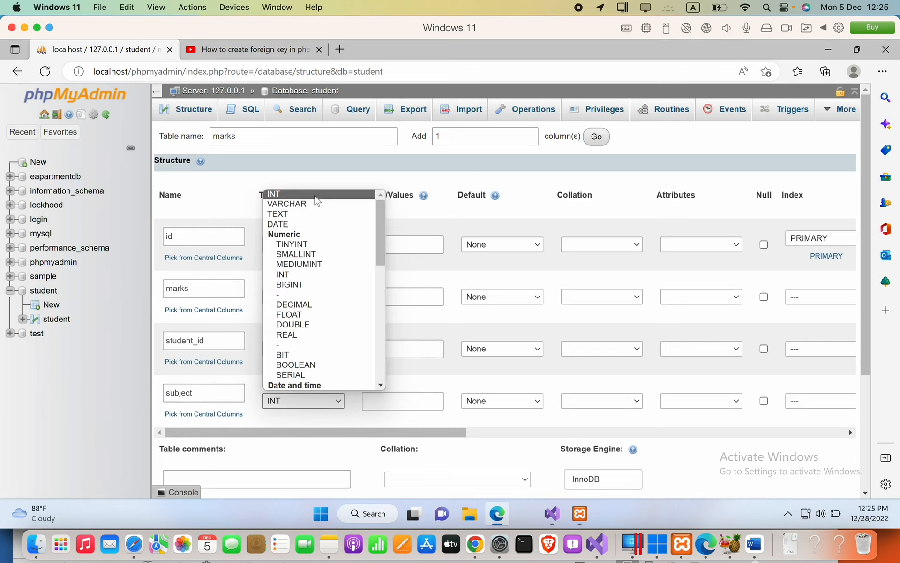
click(315, 203)
click(388, 403)
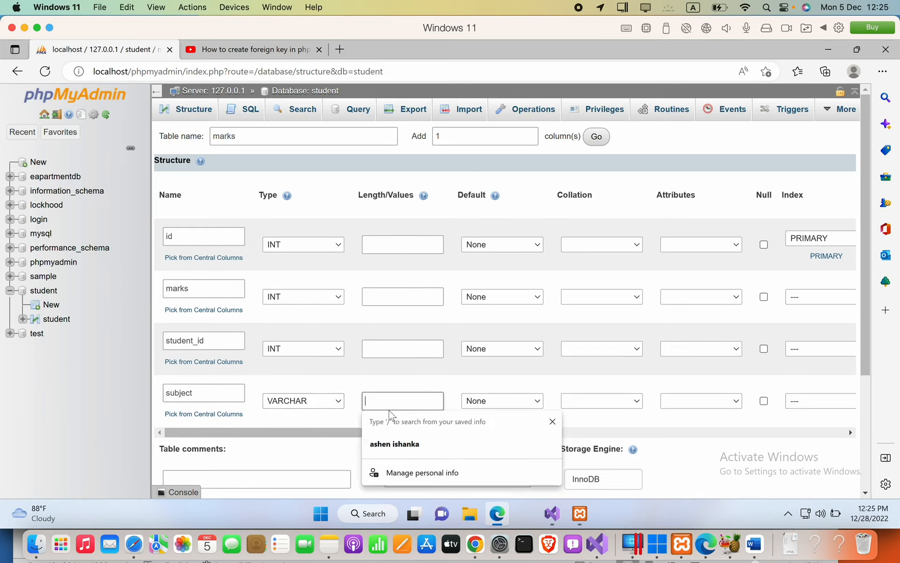
text(50)
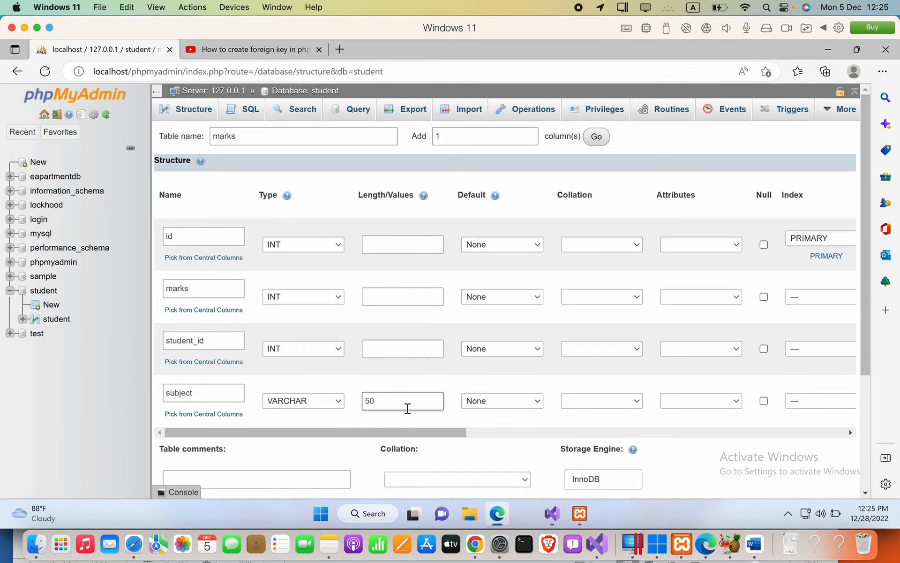
double_click(394, 404)
drag(426, 434, 343, 462)
scroll(343, 462, down, 4)
click(236, 457)
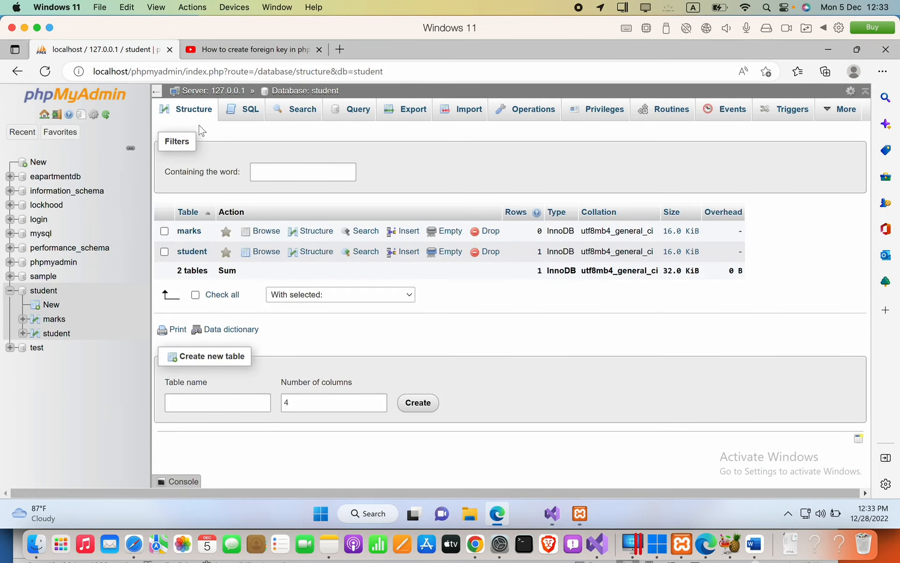
click(180, 118)
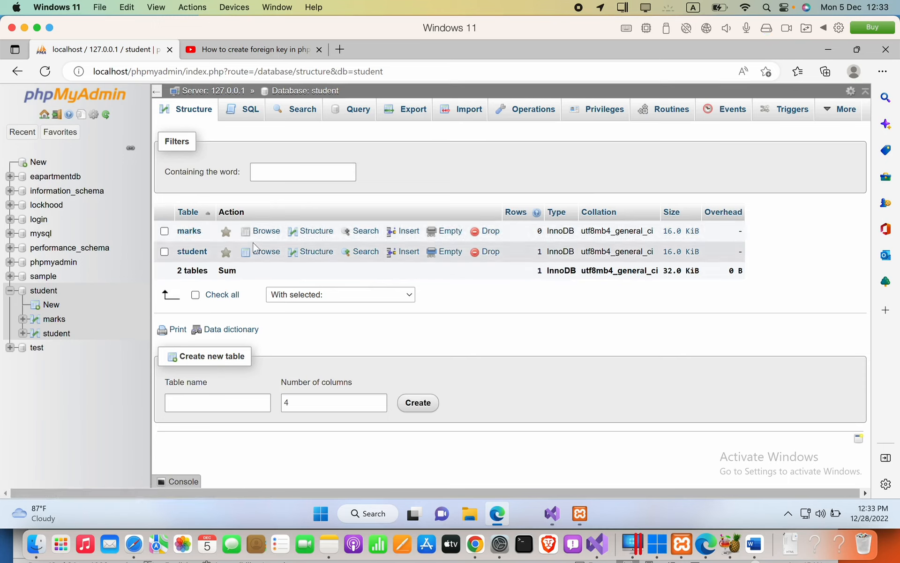
drag(205, 232, 174, 233)
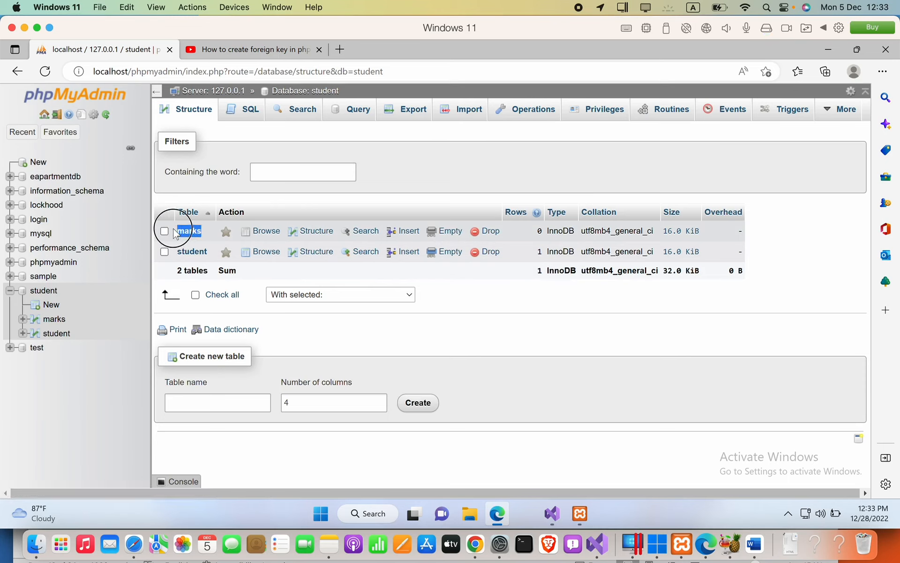
drag(213, 253, 171, 259)
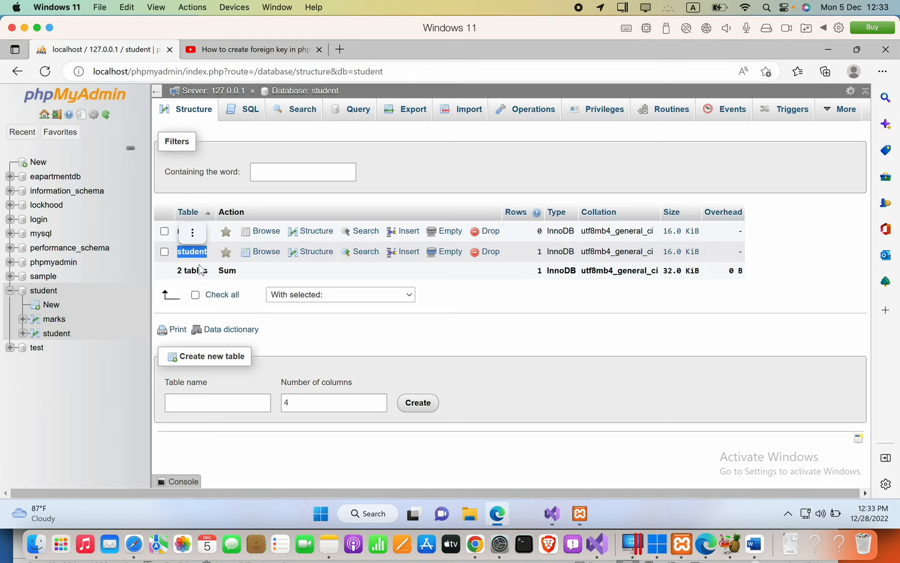
click(243, 280)
click(203, 235)
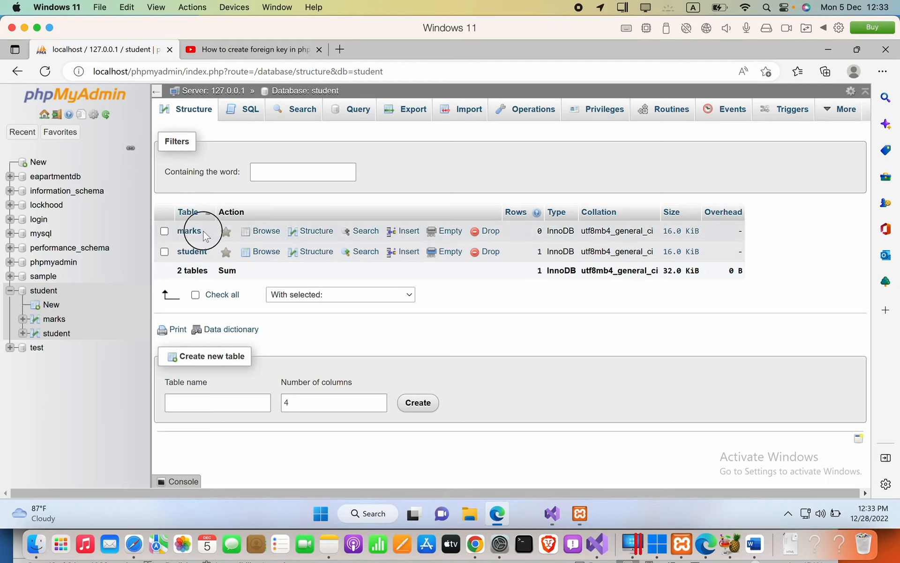
drag(203, 234, 176, 239)
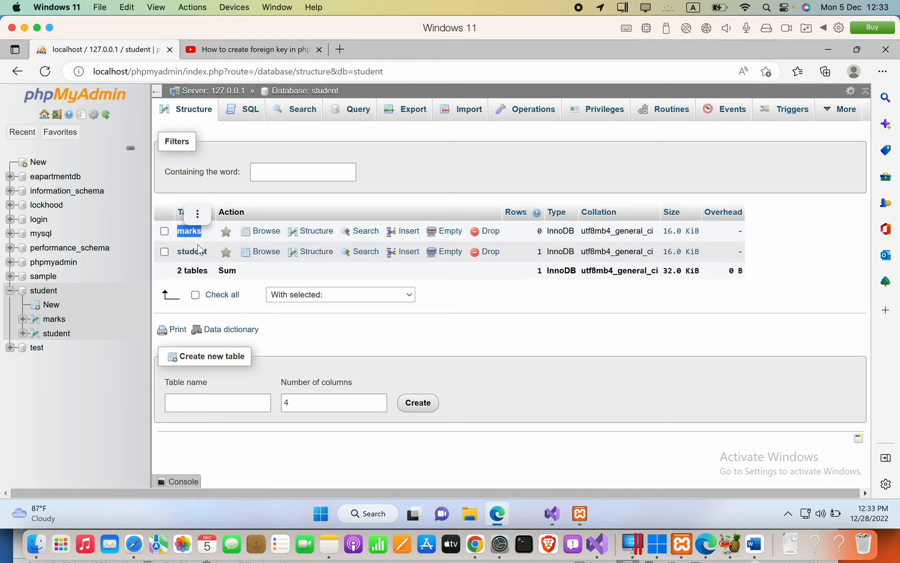
click(197, 214)
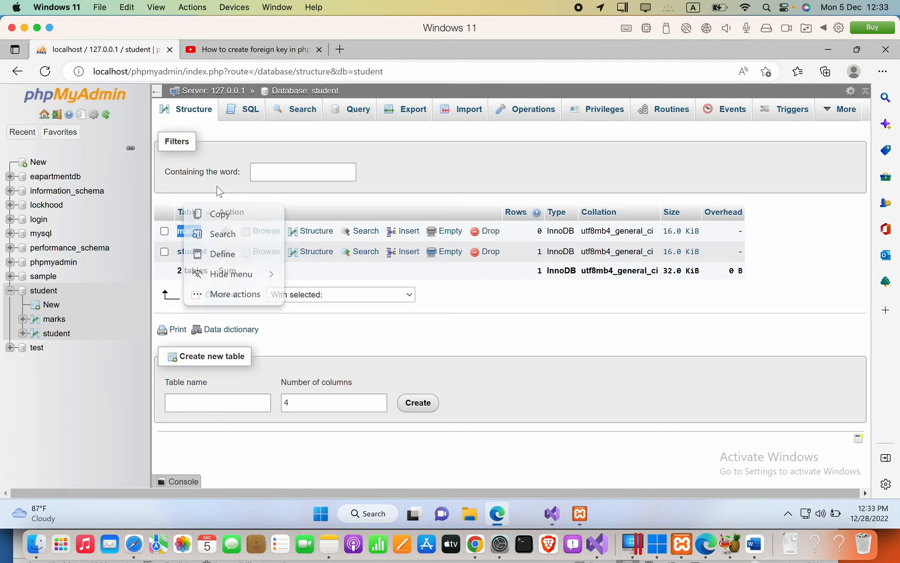
click(217, 184)
click(193, 234)
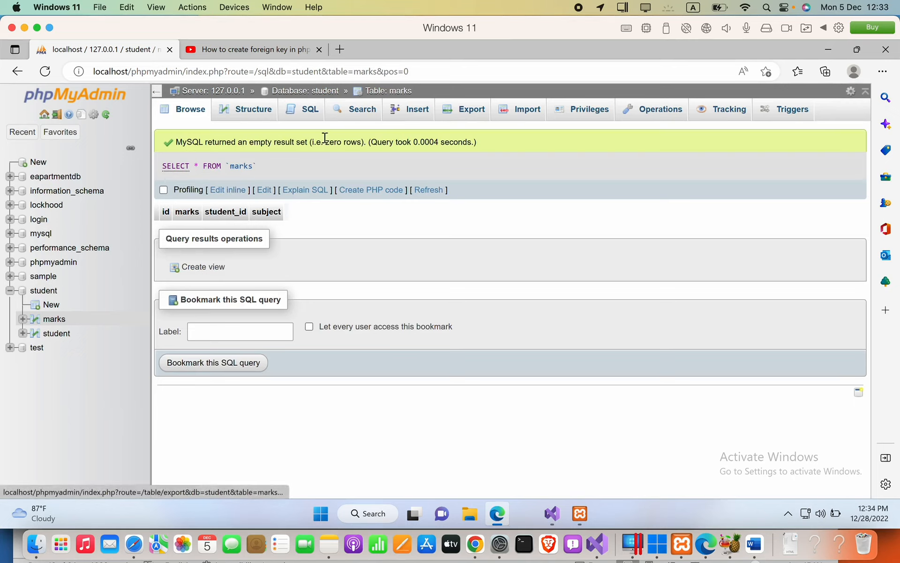
click(263, 113)
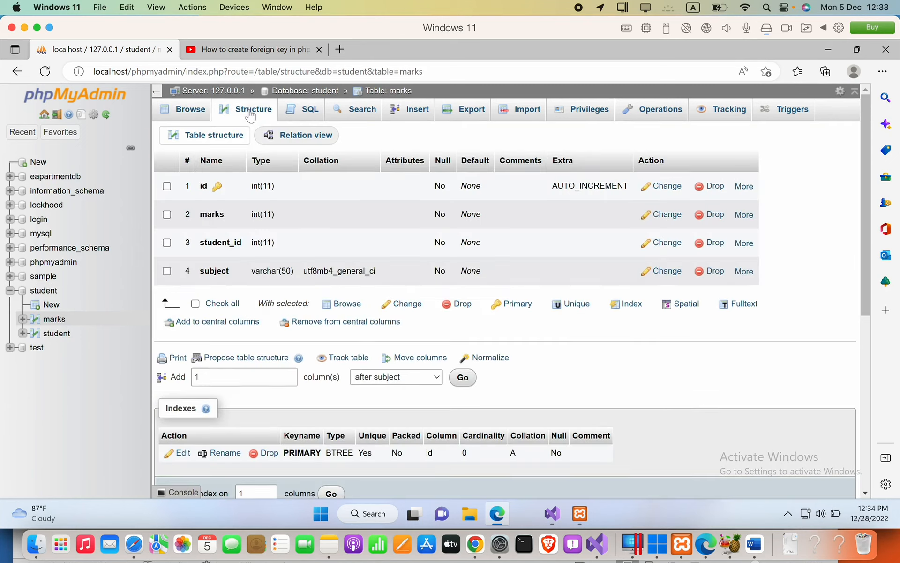
In the marks Relation view, add constraint exam_result on column student_id.
click(290, 137)
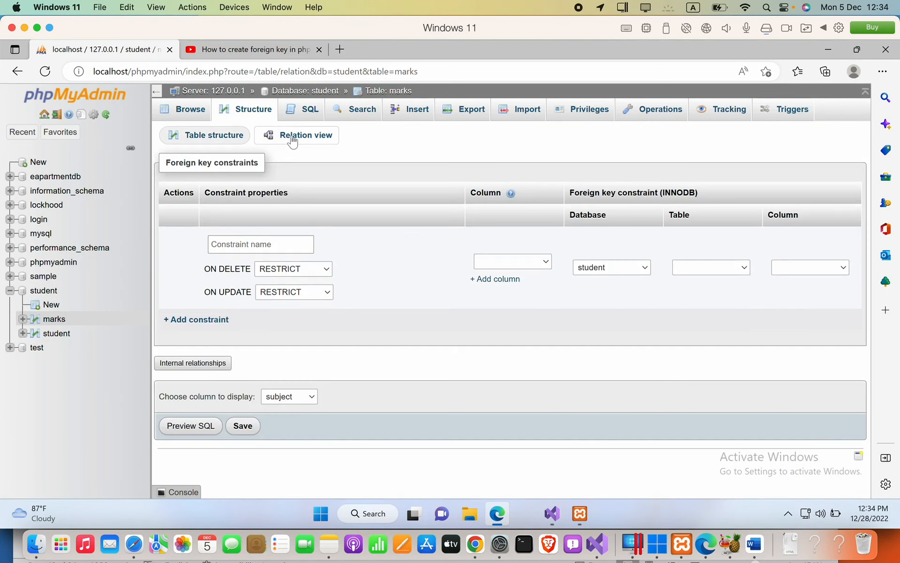
click(272, 243)
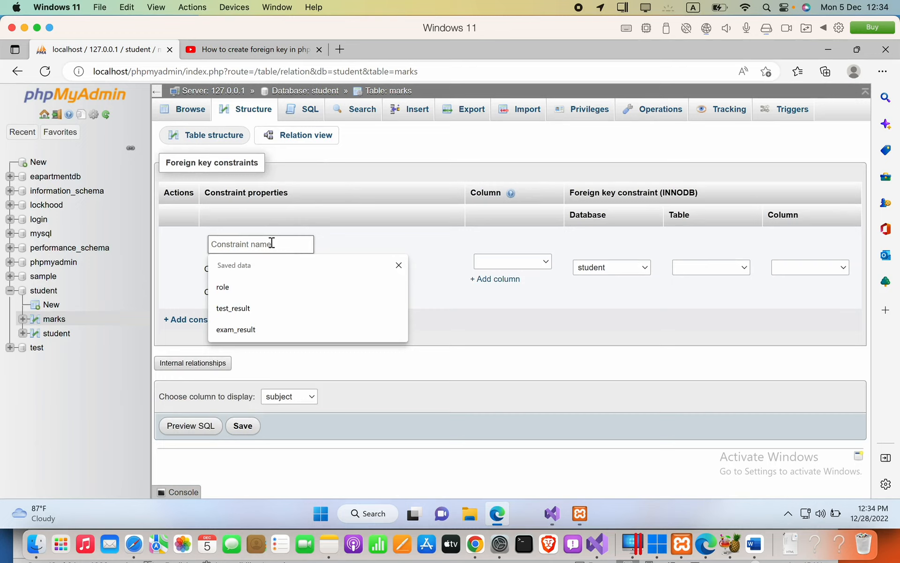
text(ex)
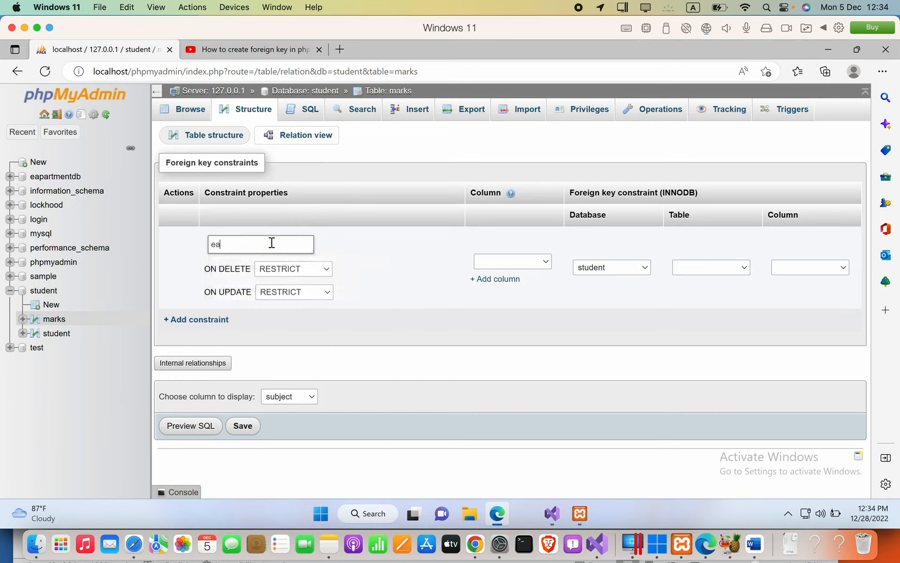
text(am_result)
click(527, 262)
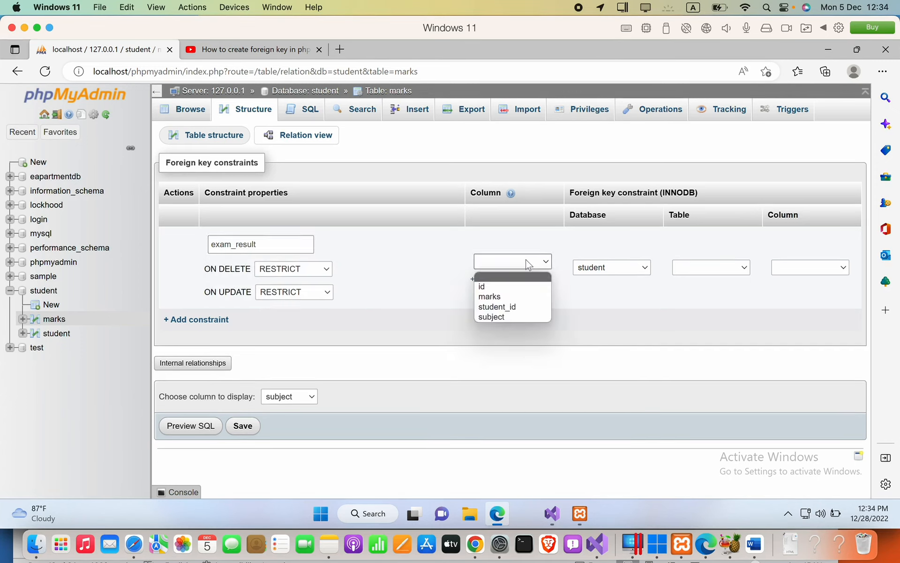
click(500, 307)
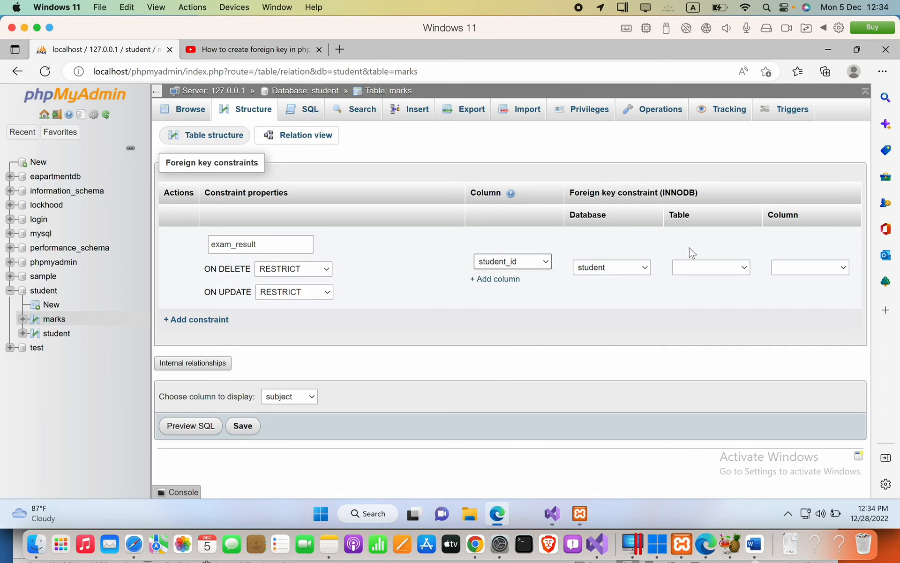
Point exam_result at student.id and save it with RESTRICT actions.
click(700, 266)
click(697, 303)
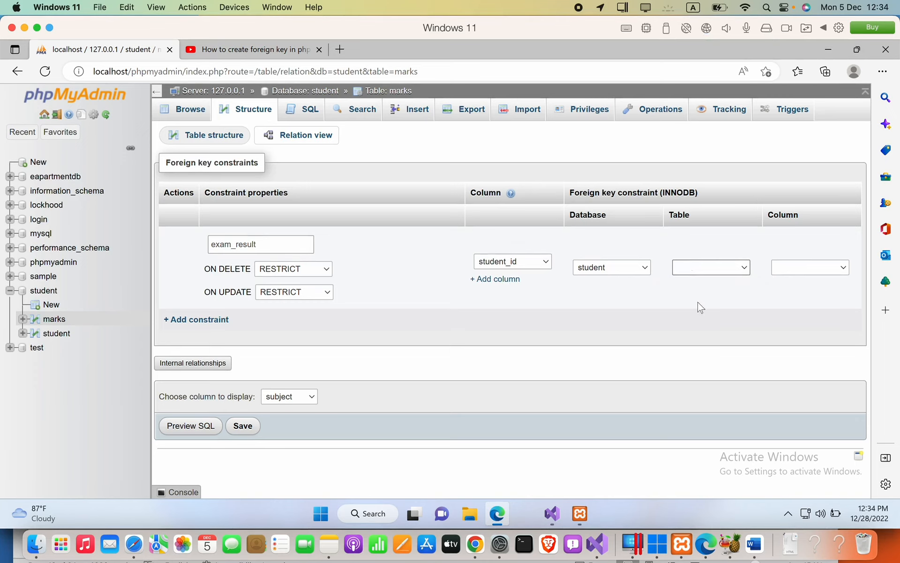
click(796, 275)
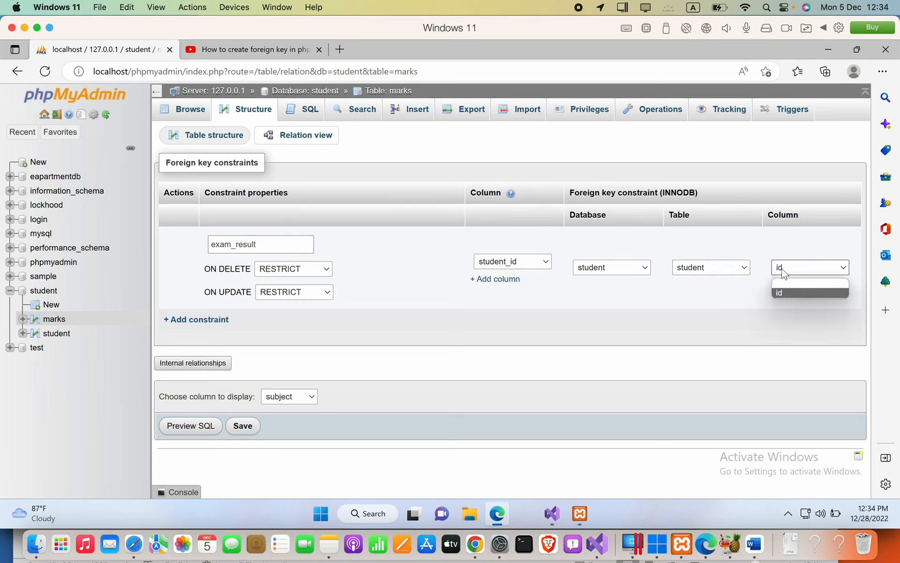
click(792, 273)
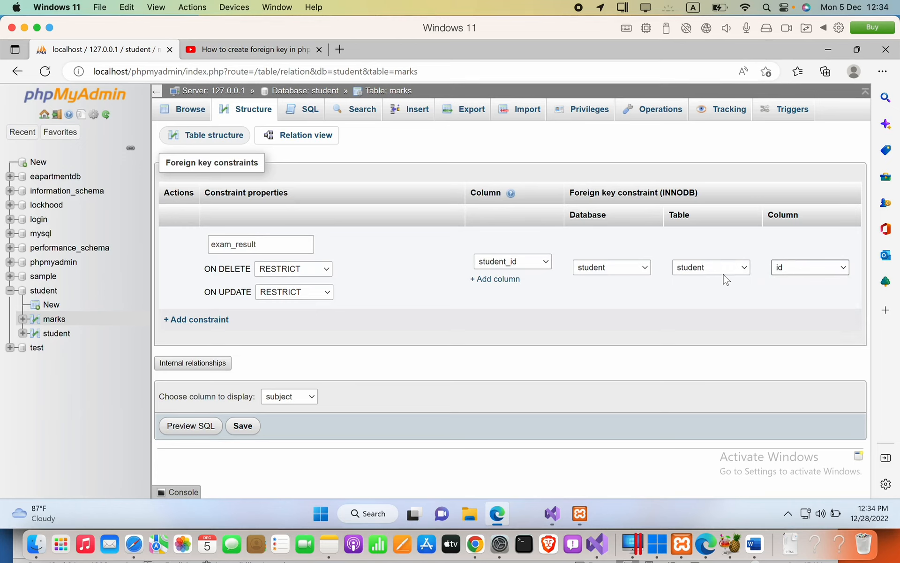
click(525, 269)
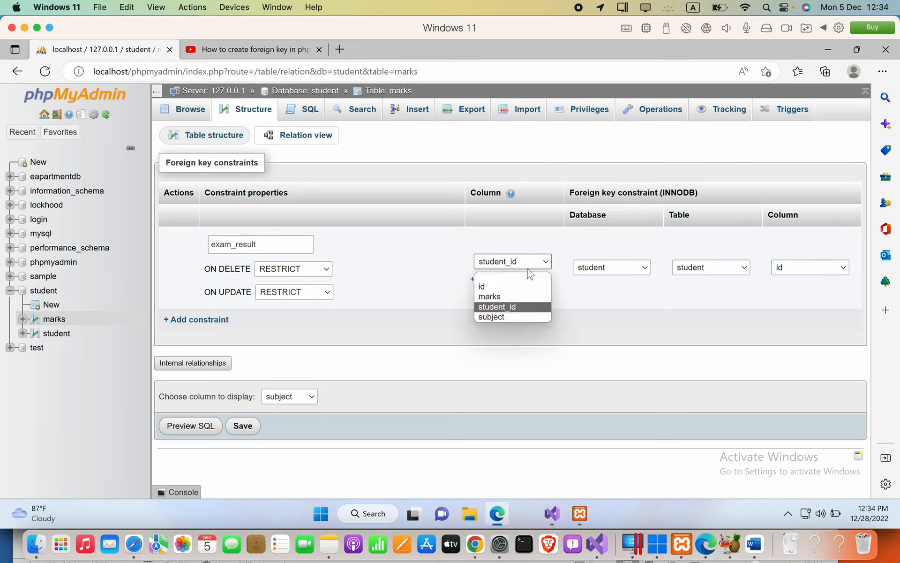
click(504, 307)
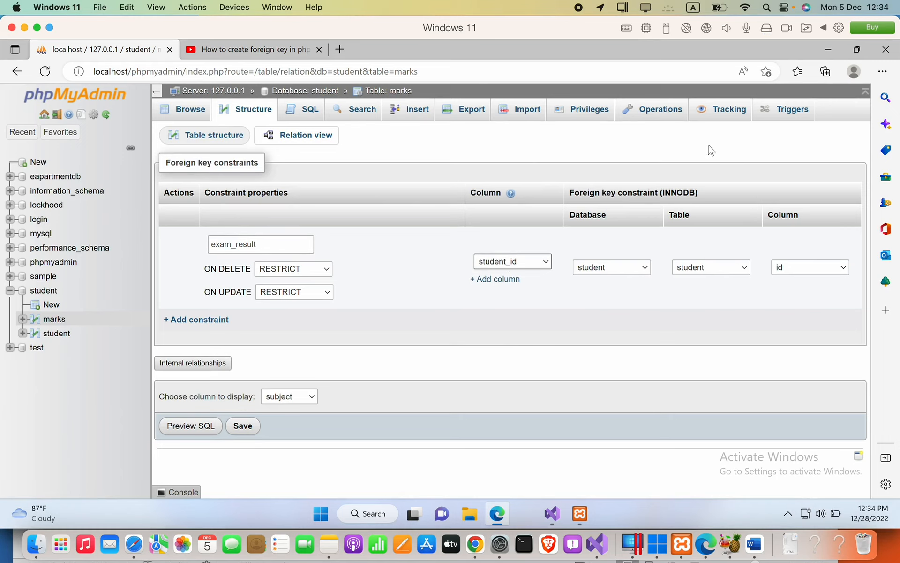
click(242, 425)
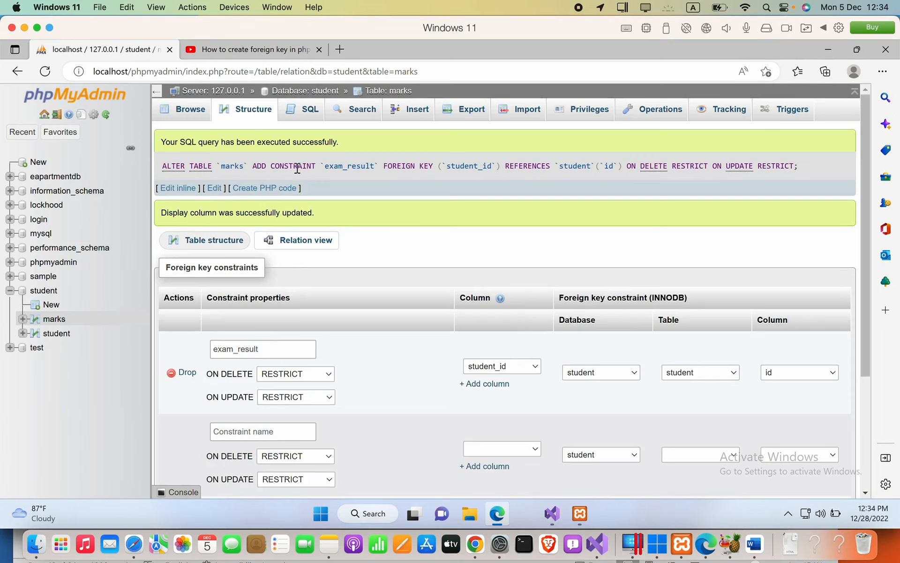
drag(469, 166, 429, 166)
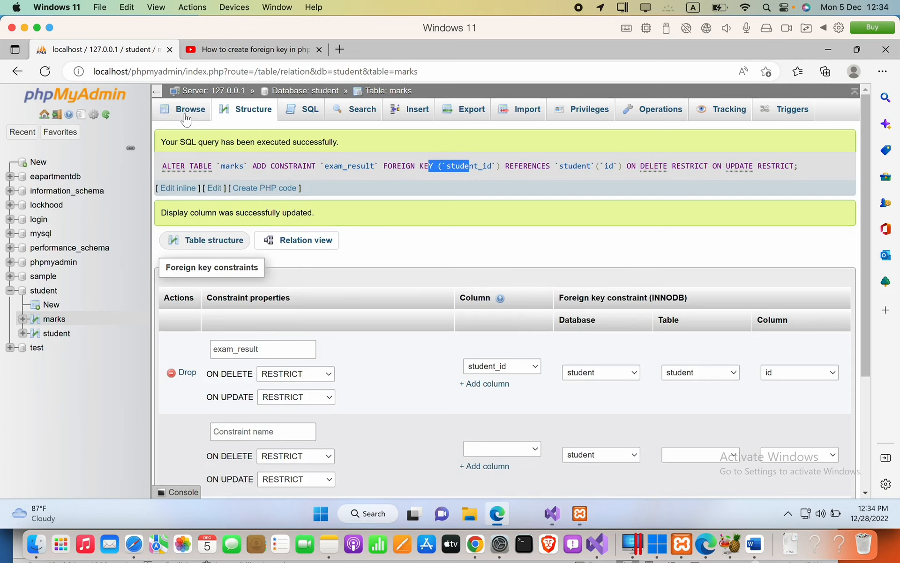
Insert a marks row with marks 50, student_id 1 and subject Science.
click(200, 115)
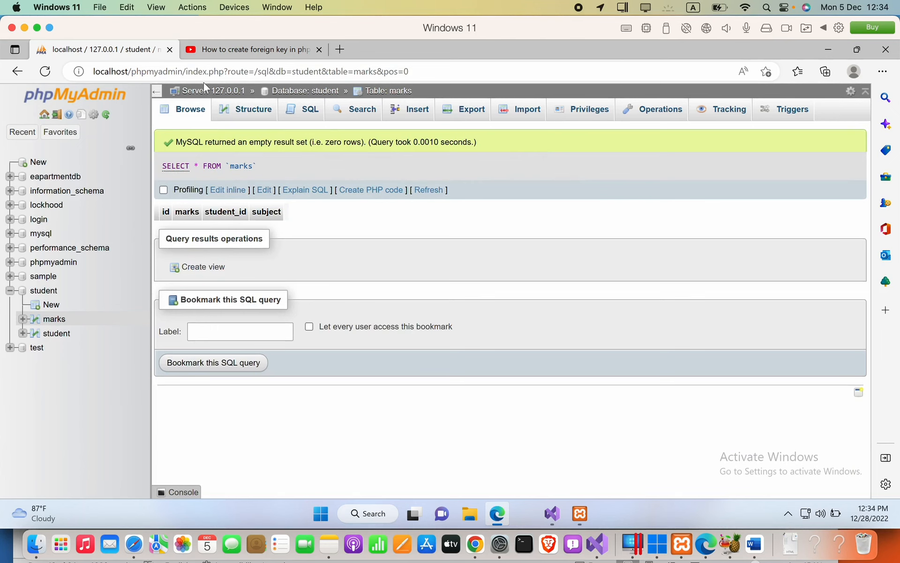
click(295, 93)
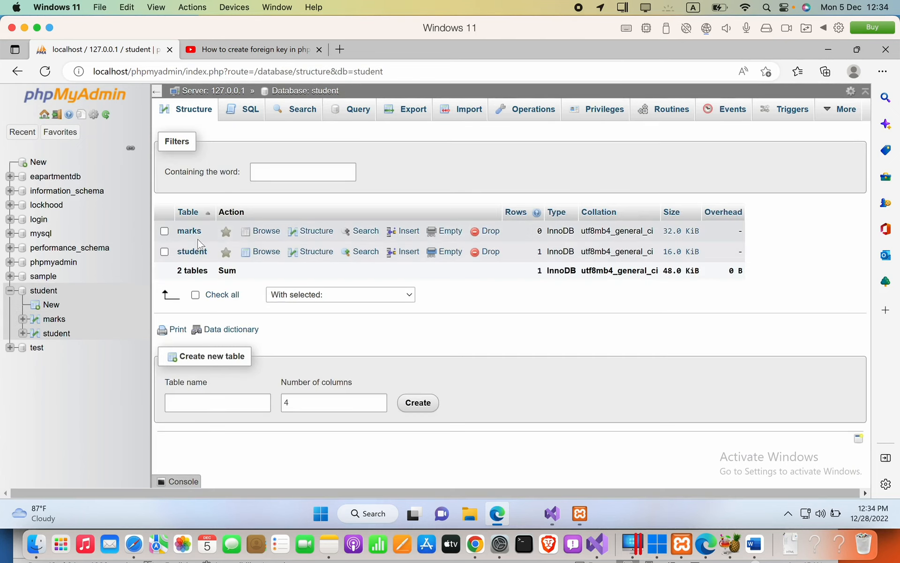
click(195, 232)
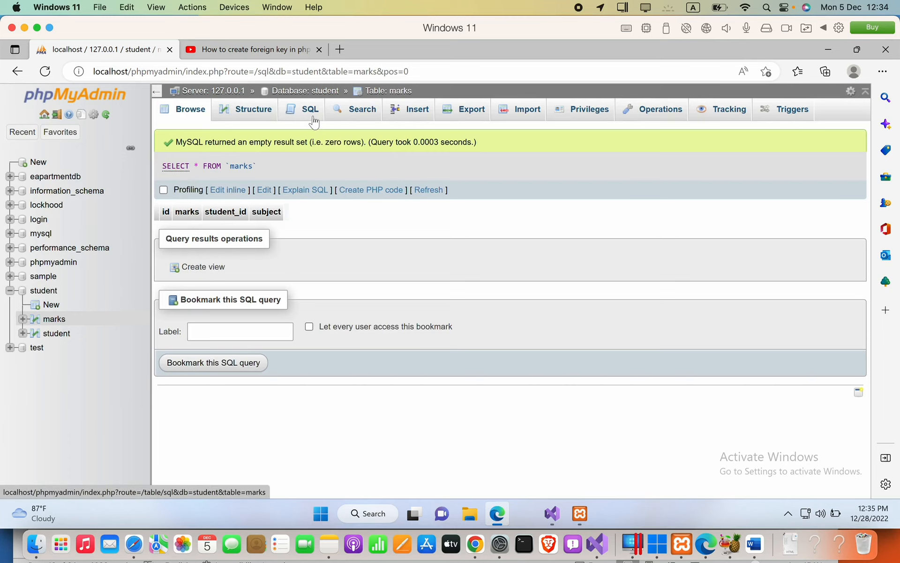
click(420, 115)
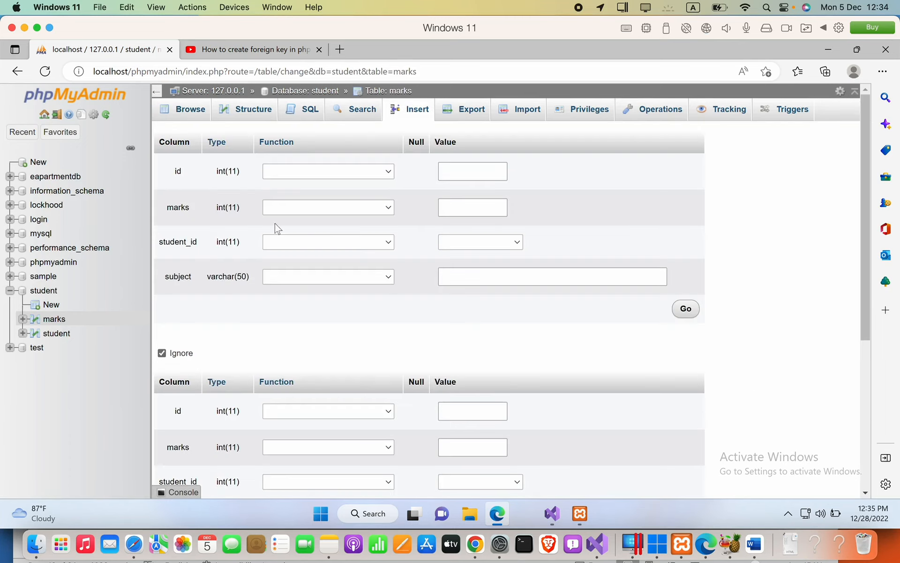
click(442, 166)
click(453, 208)
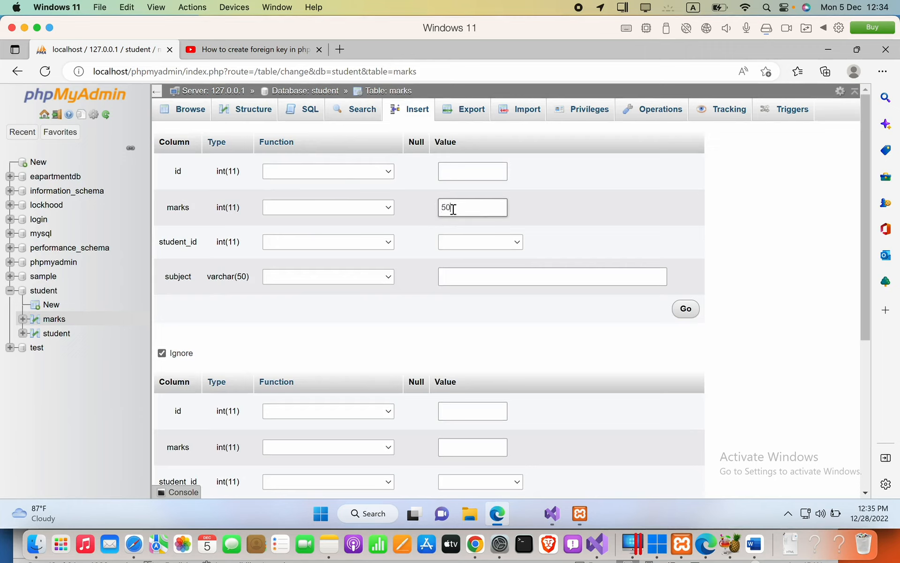
click(466, 241)
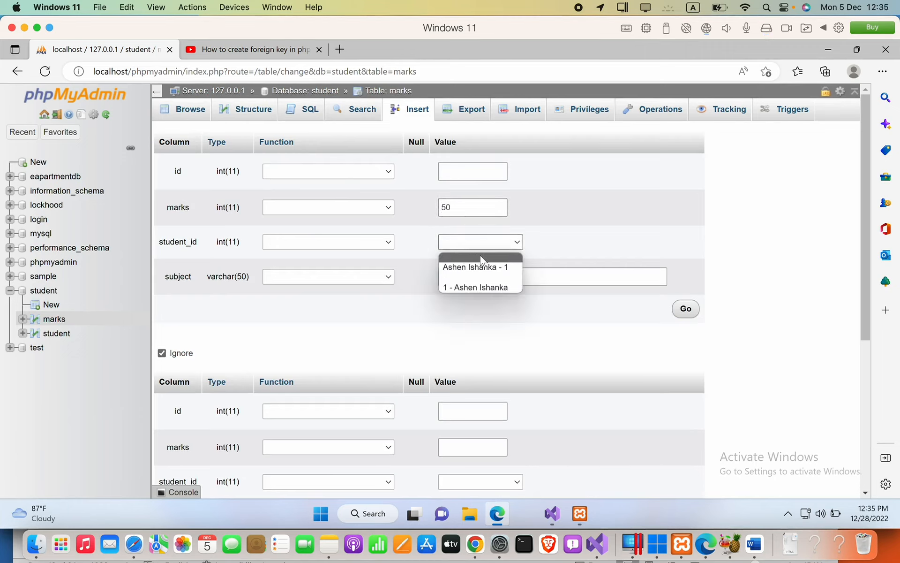
click(487, 288)
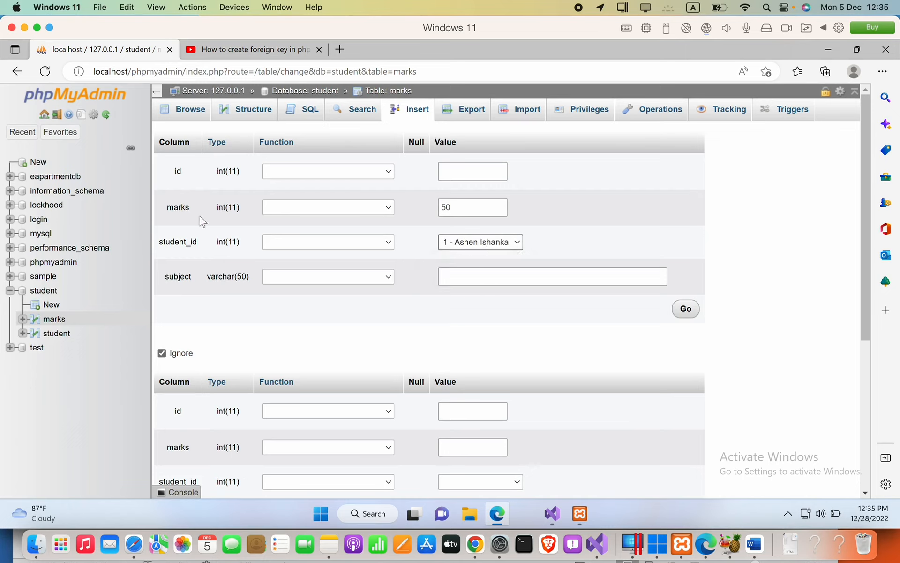
drag(190, 241, 160, 245)
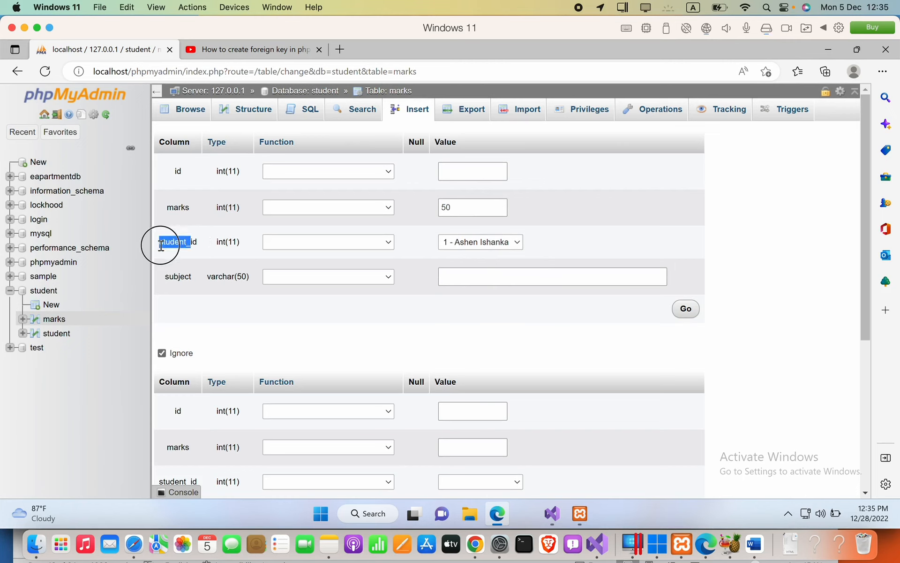
click(470, 269)
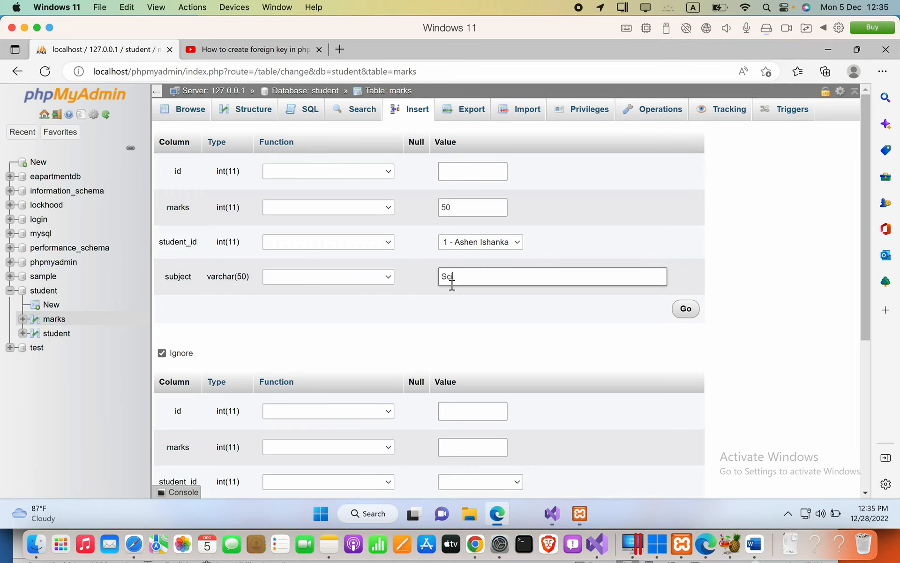
click(774, 339)
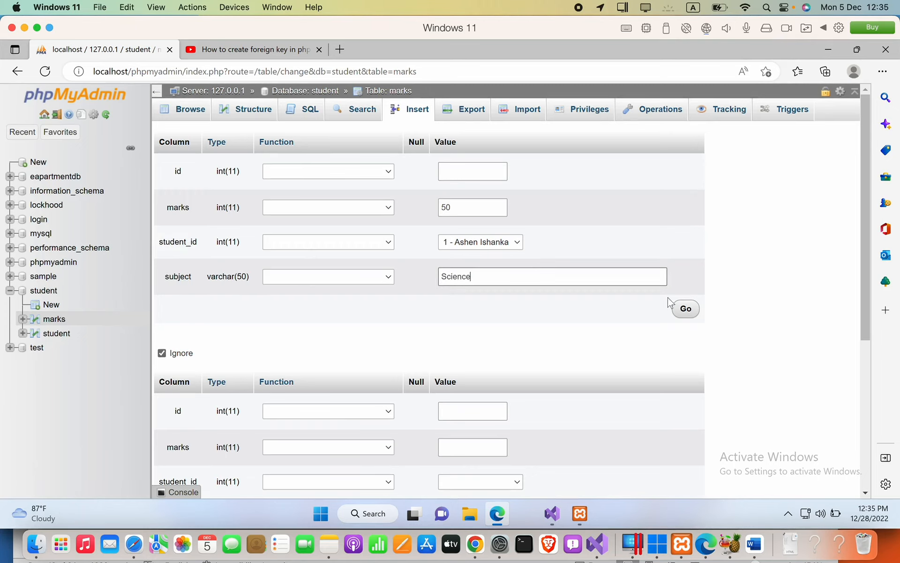
click(684, 310)
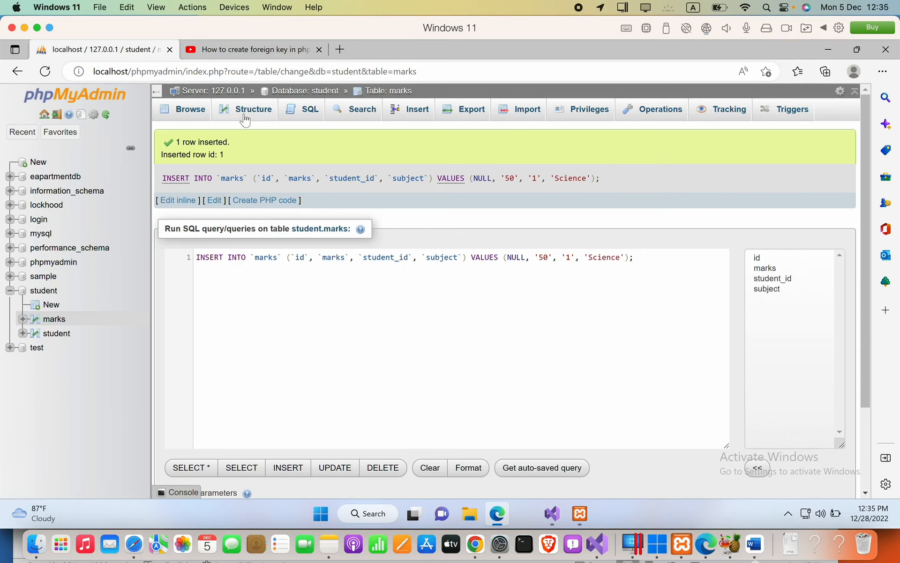
Delete student 1 from the student table and read the #1451 foreign key error.
click(200, 115)
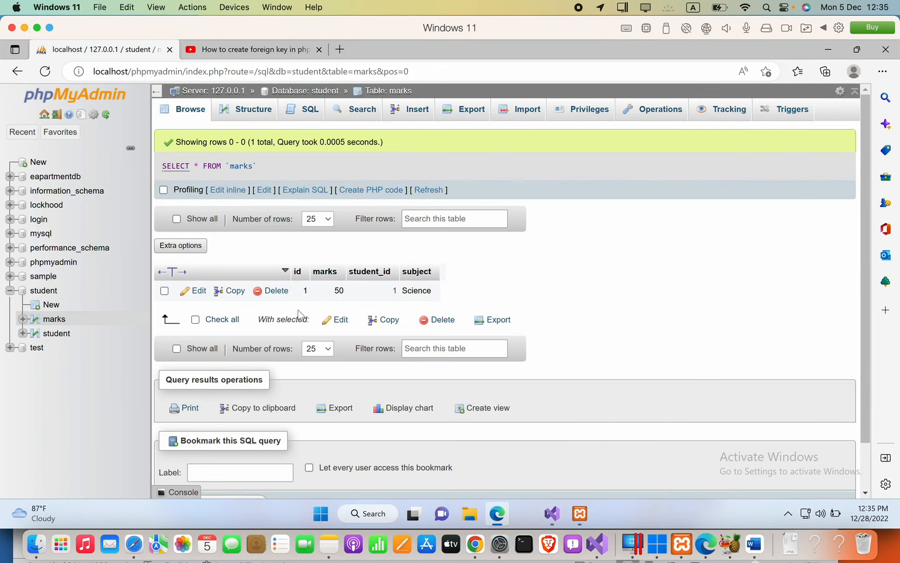
click(323, 91)
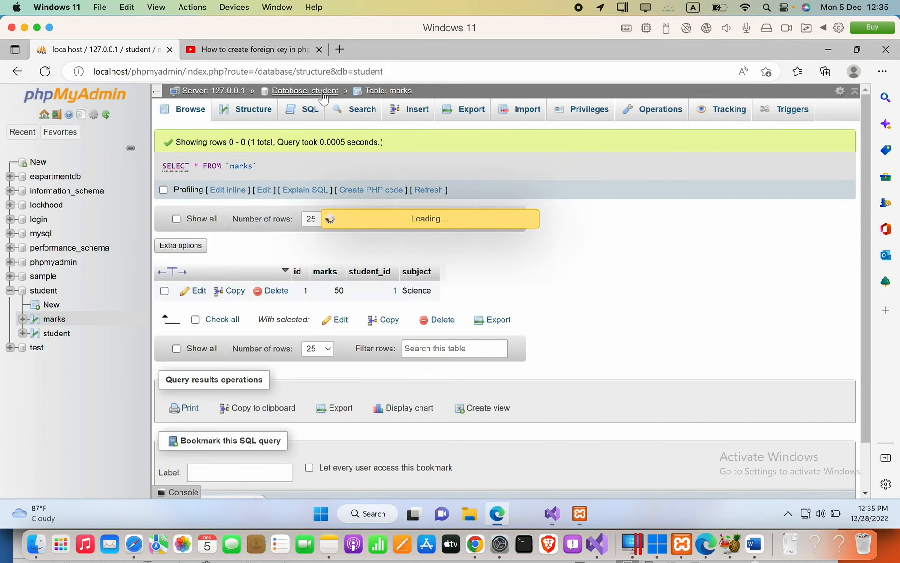
click(193, 252)
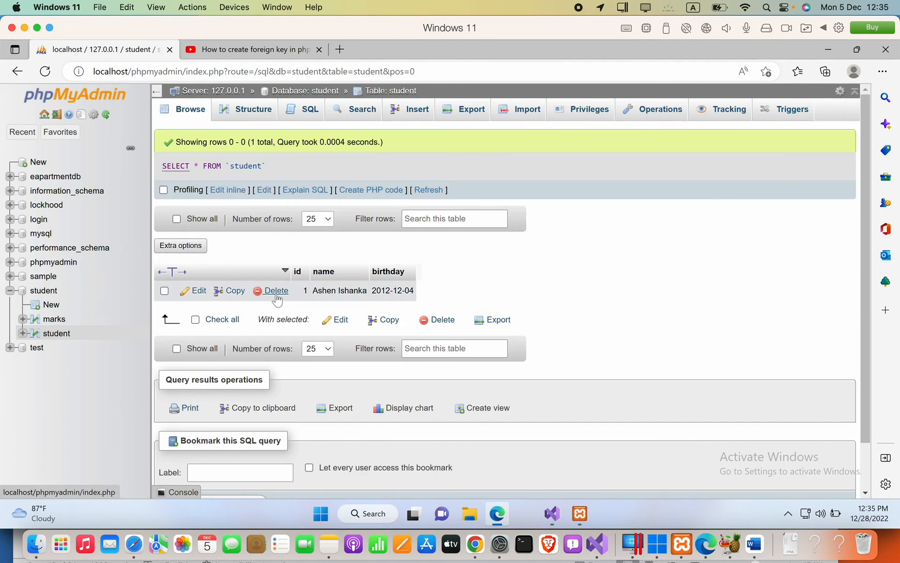
click(277, 291)
click(458, 323)
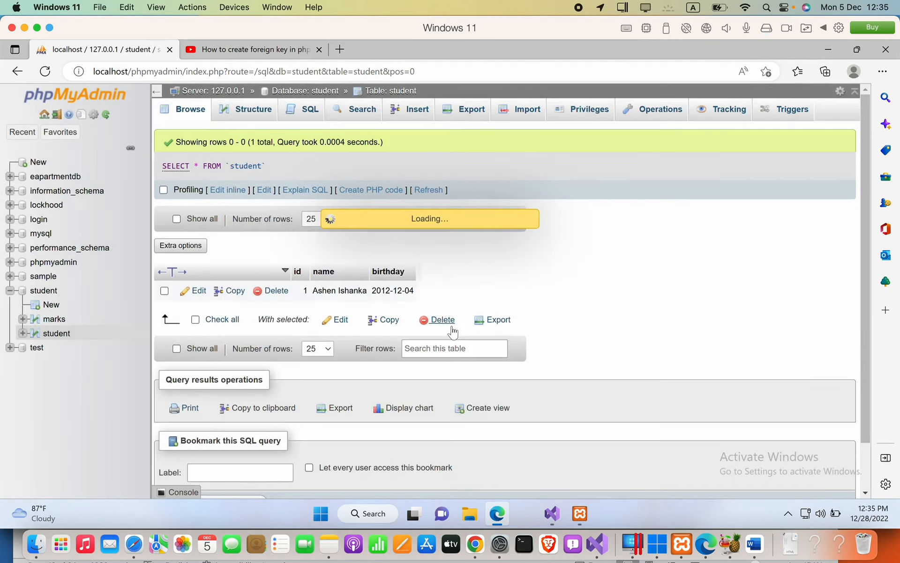
drag(490, 251, 338, 216)
click(339, 215)
click(533, 192)
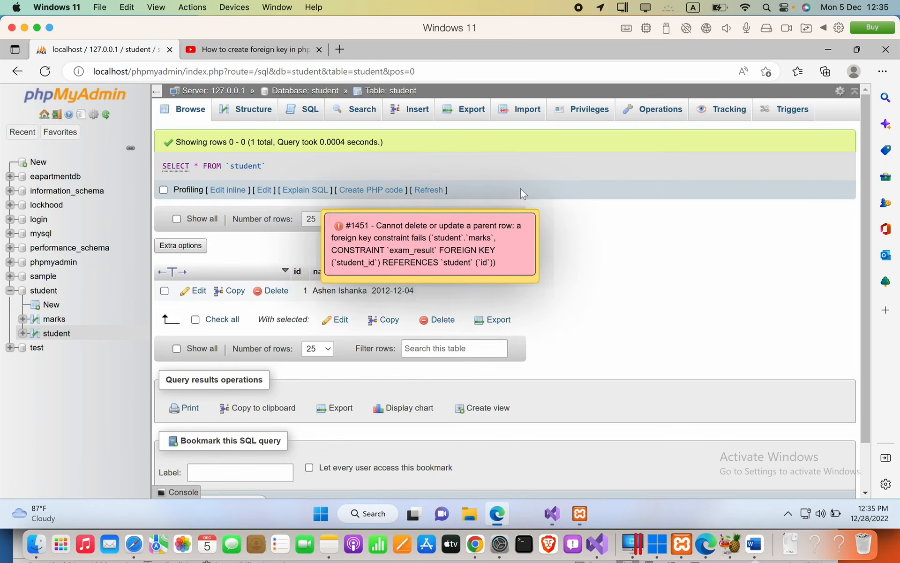
Bring up the foreign key constraints in the marks table's Relation view.
click(305, 91)
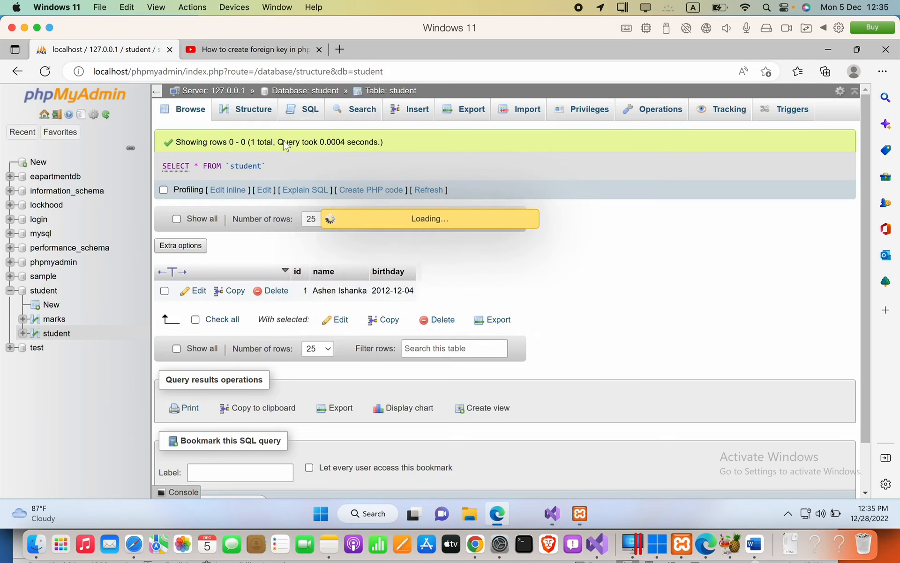
click(190, 231)
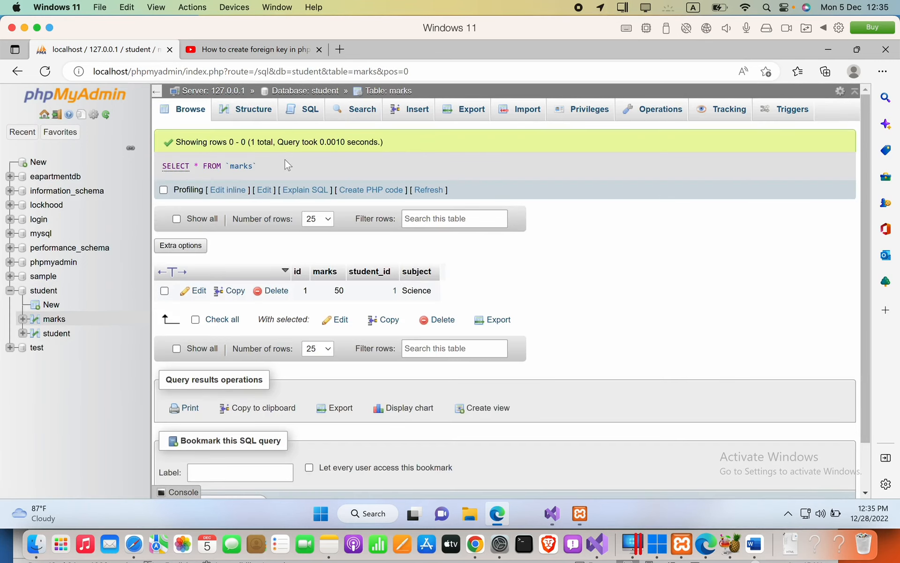
click(254, 110)
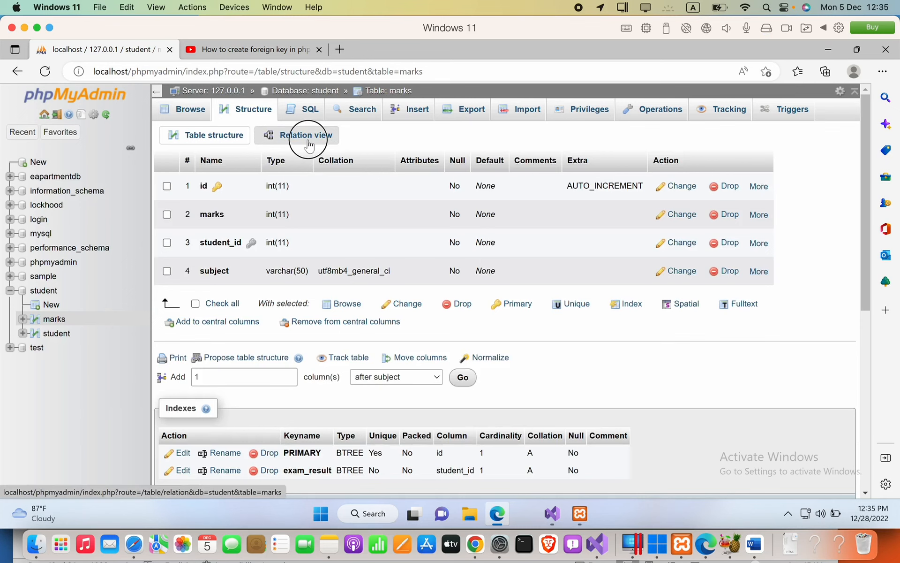
click(304, 137)
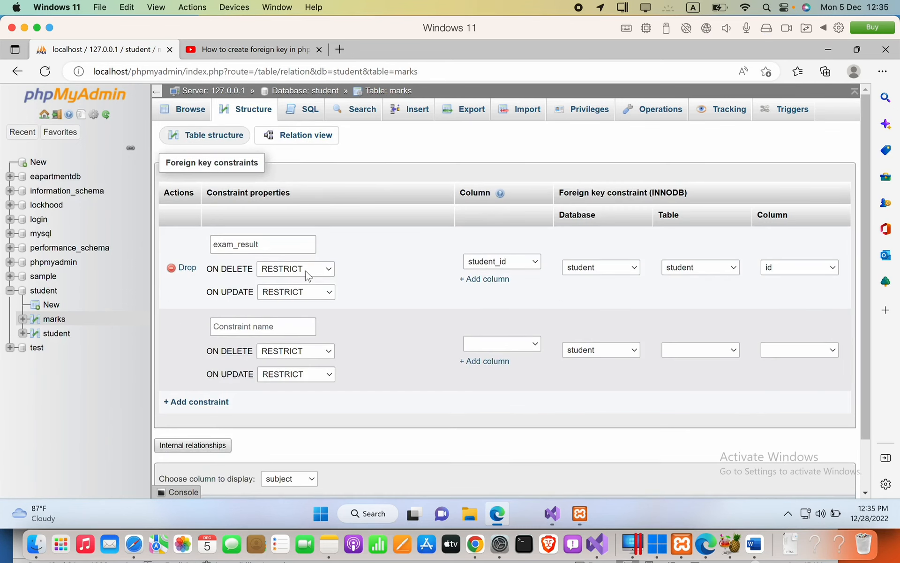
Set exam_result's ON DELETE and ON UPDATE to CASCADE and save.
click(308, 272)
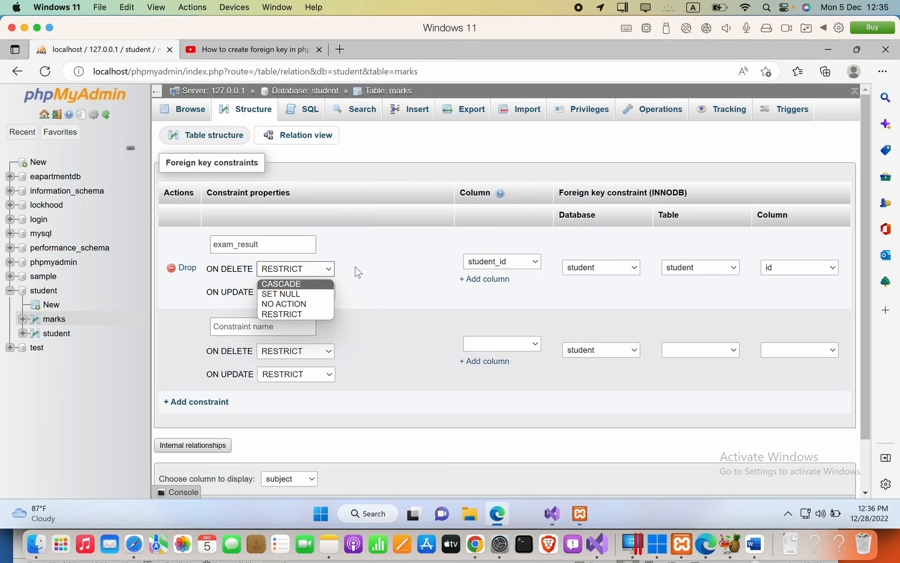
click(378, 251)
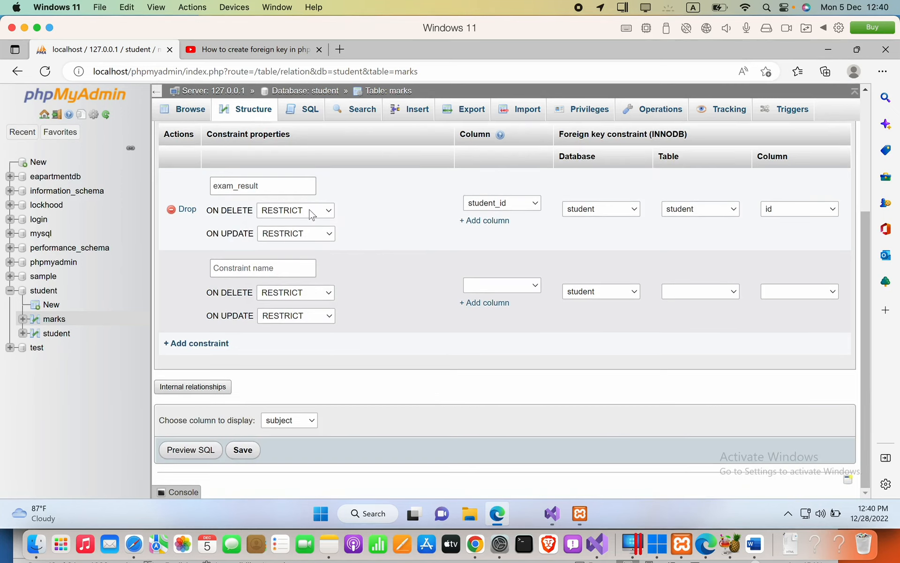
click(313, 211)
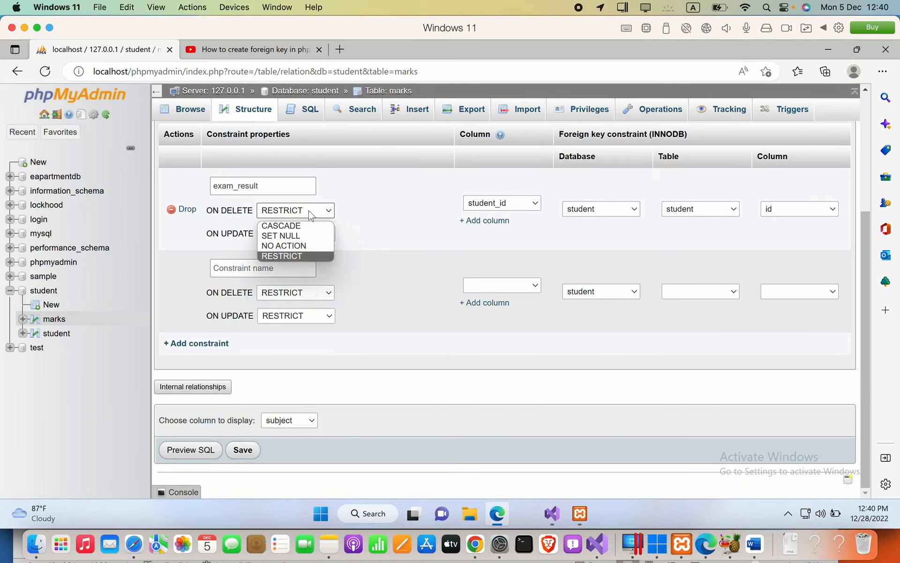
click(287, 227)
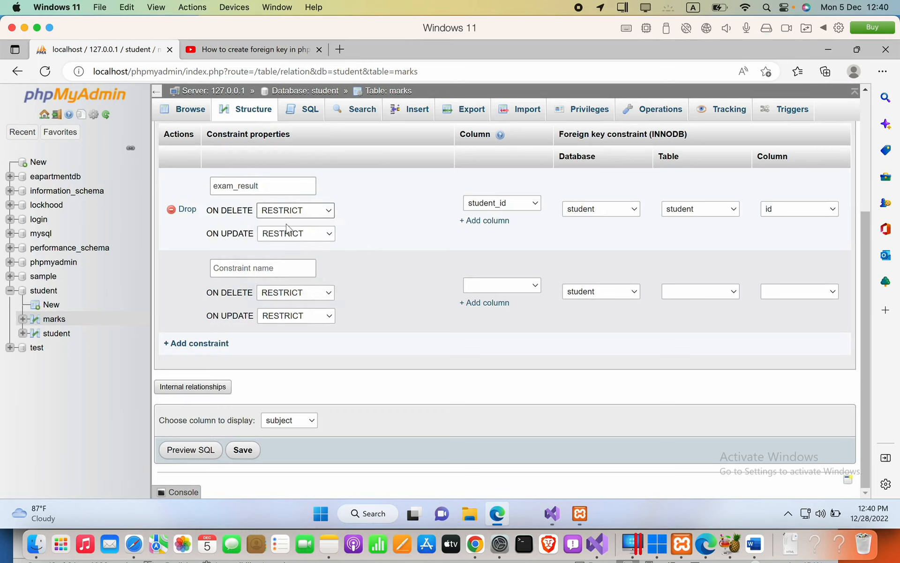
click(289, 233)
click(287, 247)
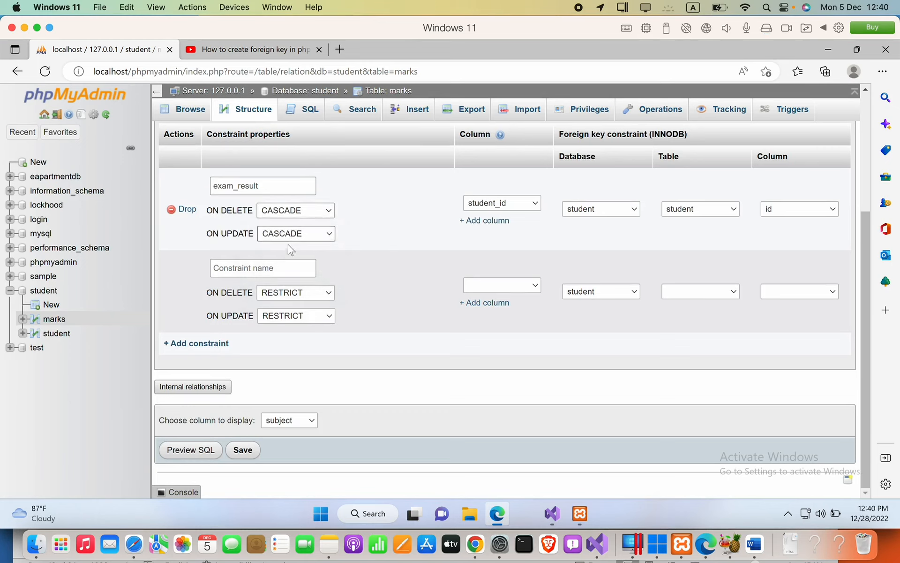
drag(249, 209, 327, 221)
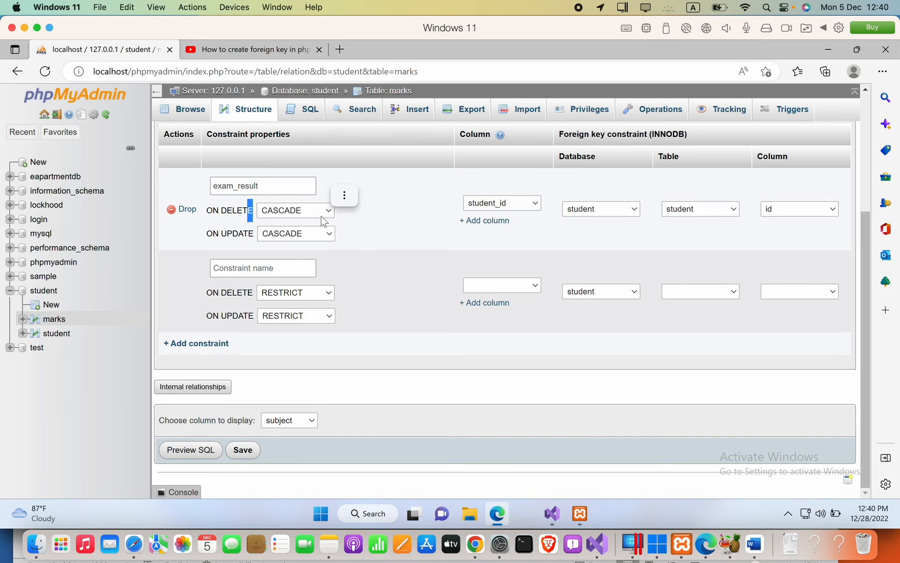
click(242, 449)
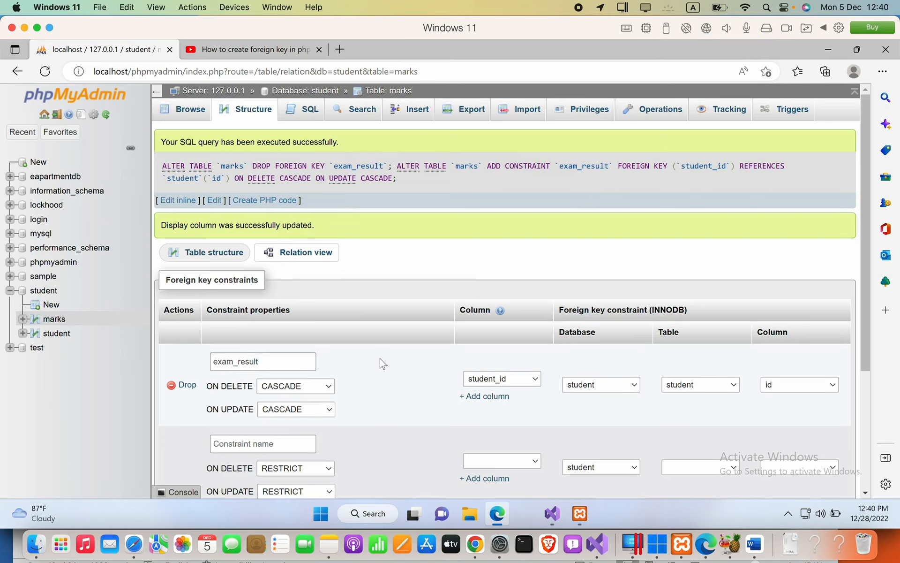
Delete the student row with id 1 from the student table.
click(189, 109)
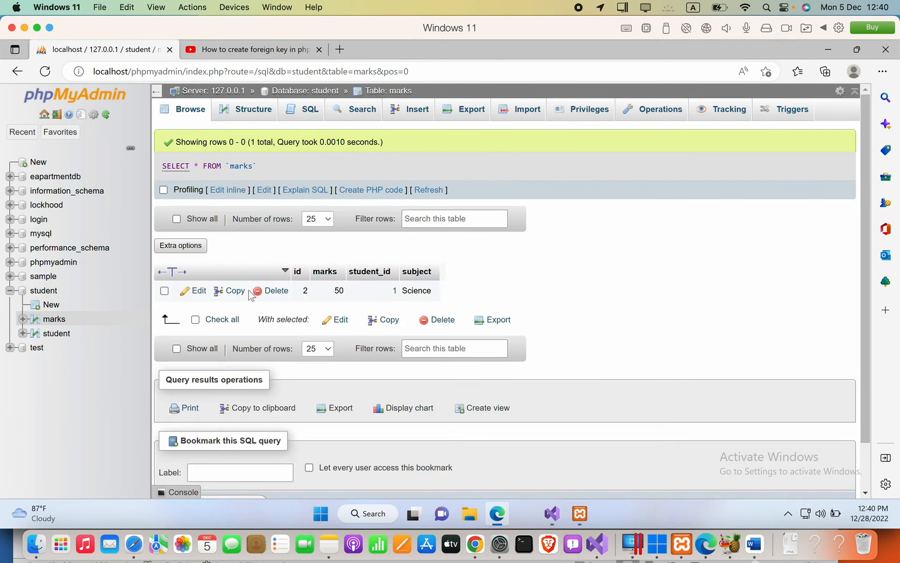
click(303, 90)
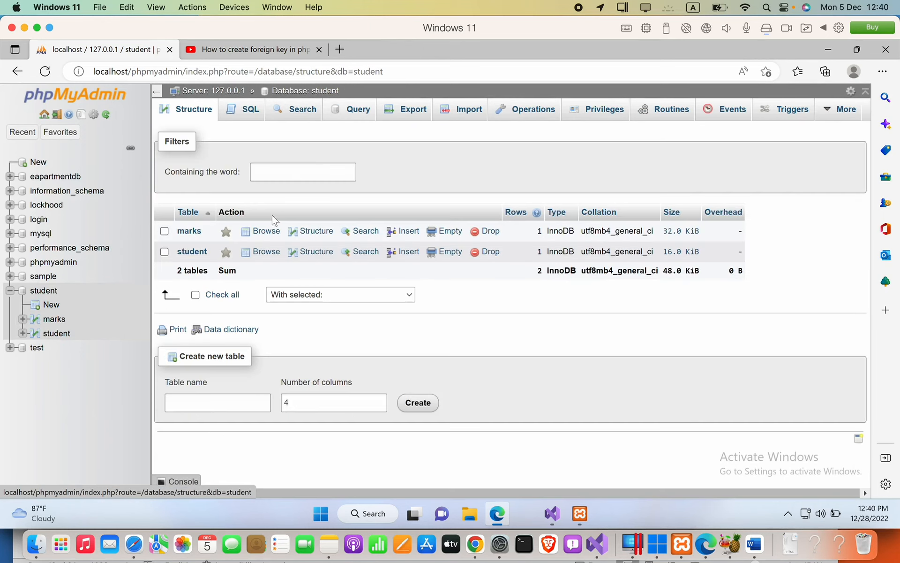
click(199, 253)
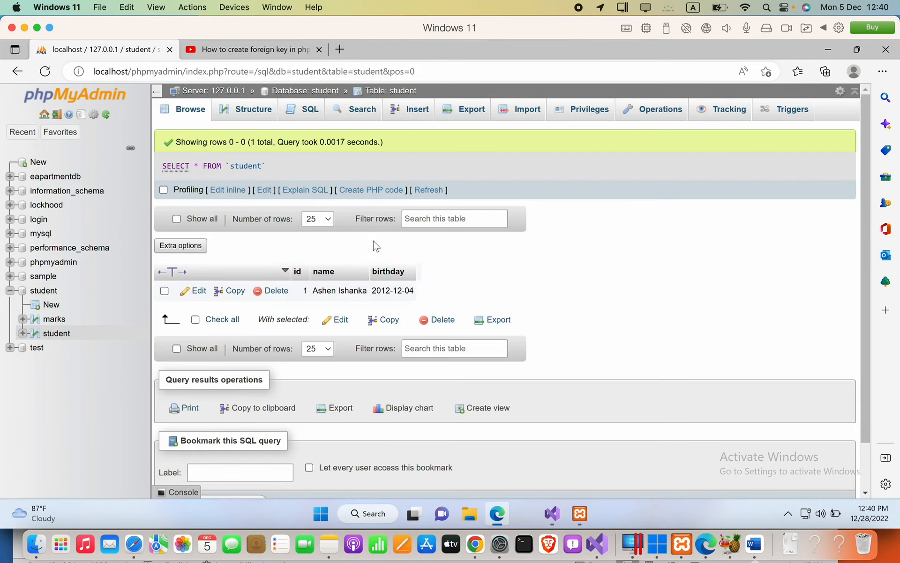
click(274, 289)
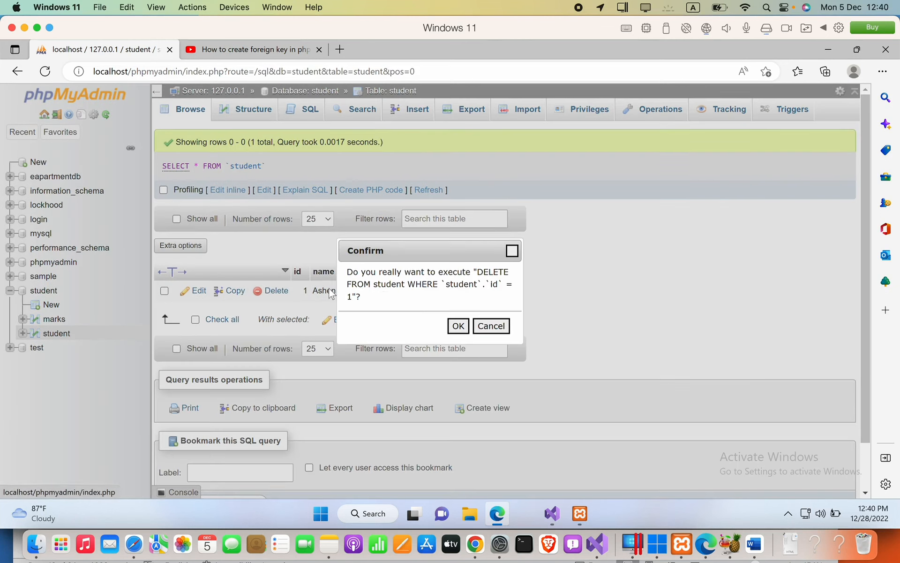
click(457, 326)
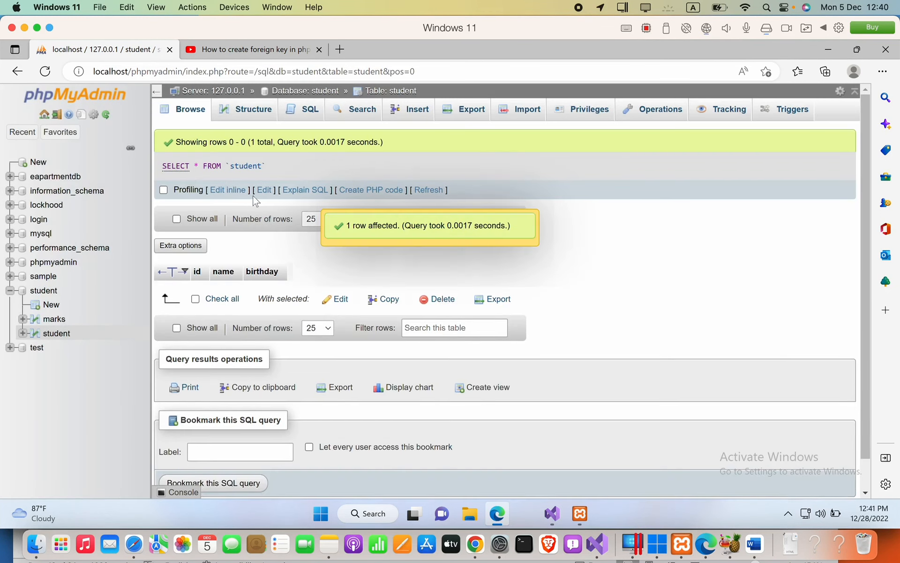
Confirm the marks table is now empty, then return to the database's table list.
click(334, 91)
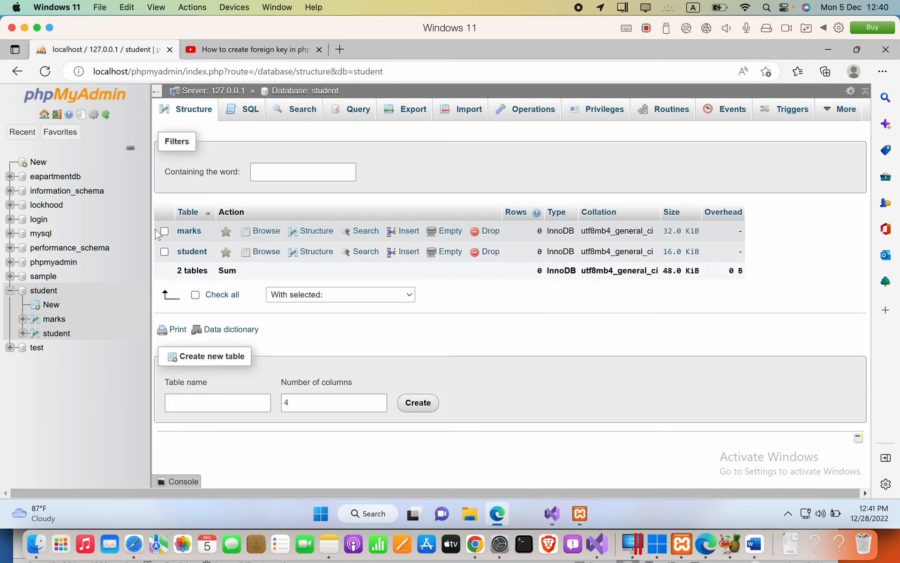
click(195, 239)
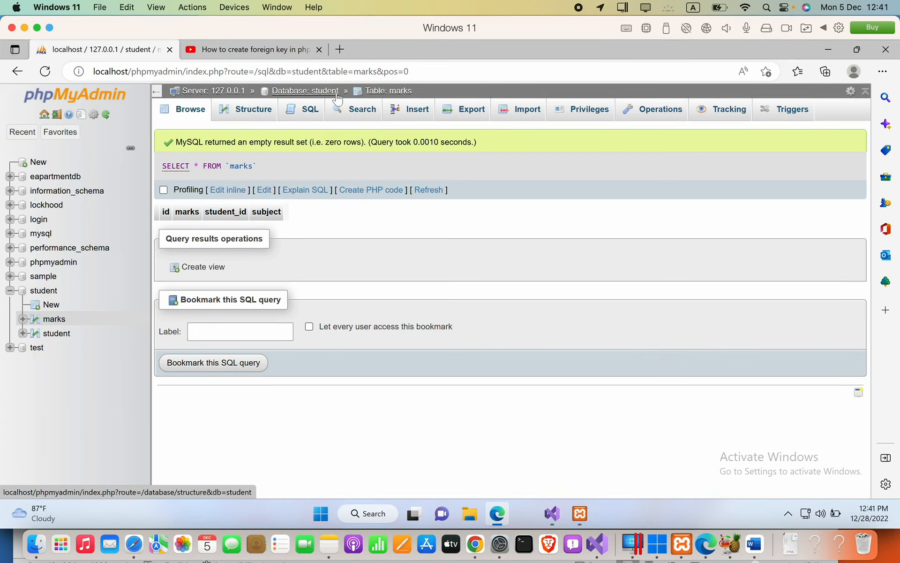
click(415, 112)
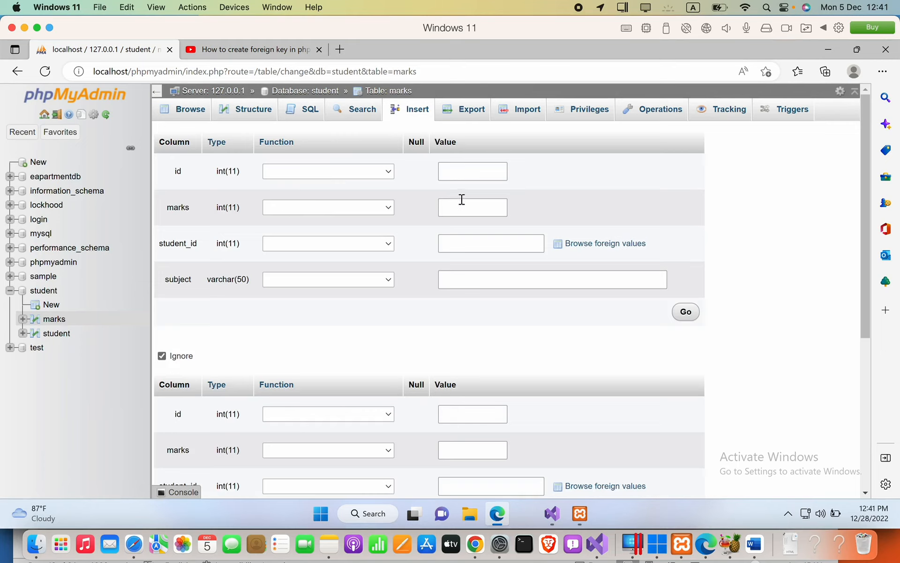
click(322, 93)
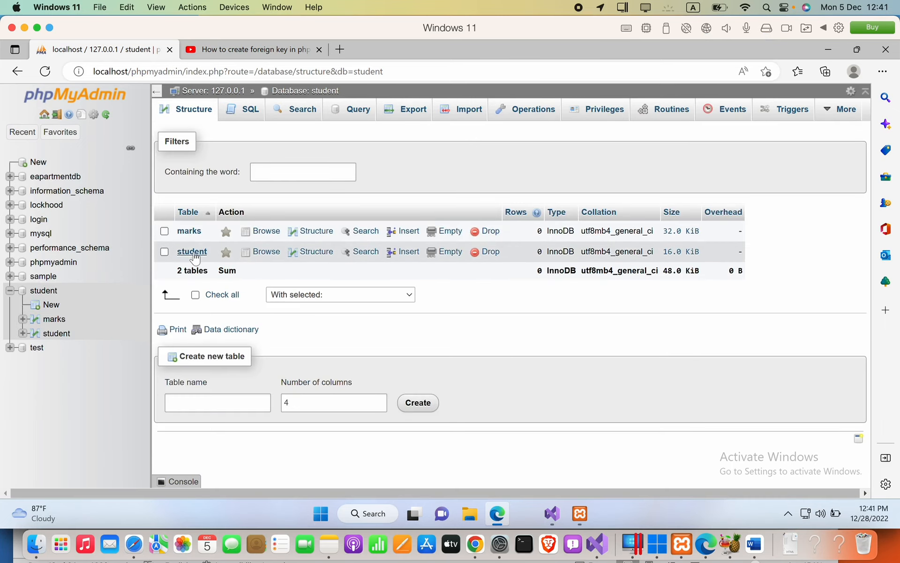
Insert a new student row with a name and birthday 2012-12-04, then return to the student database.
click(191, 252)
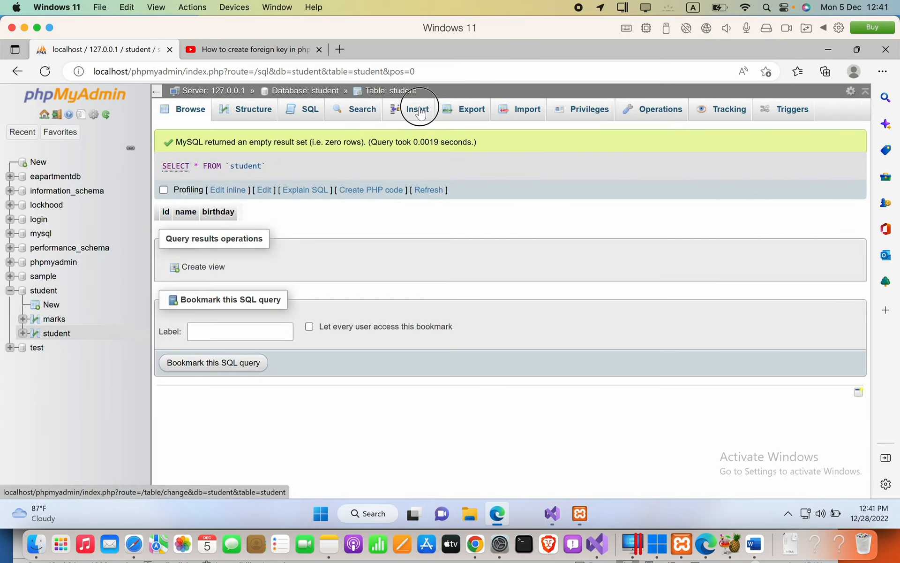
click(415, 109)
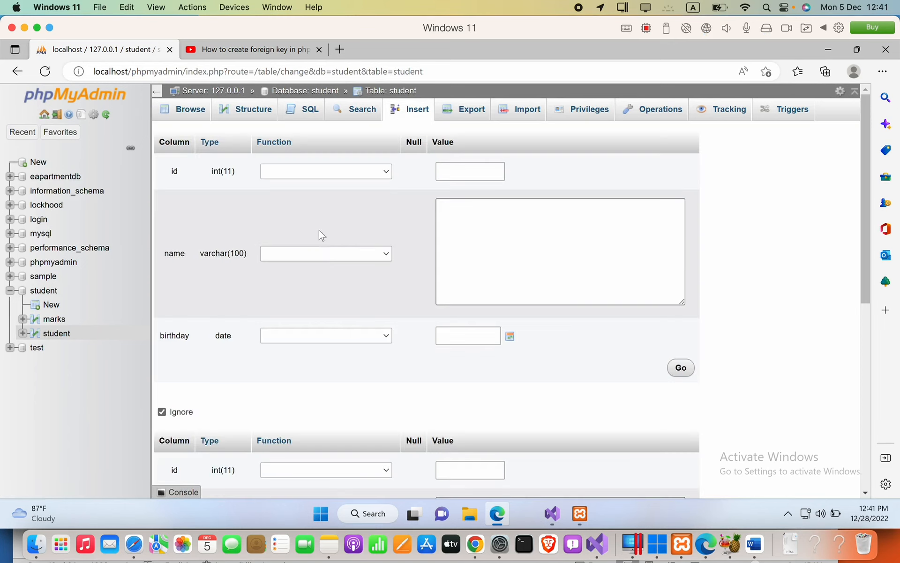
click(466, 225)
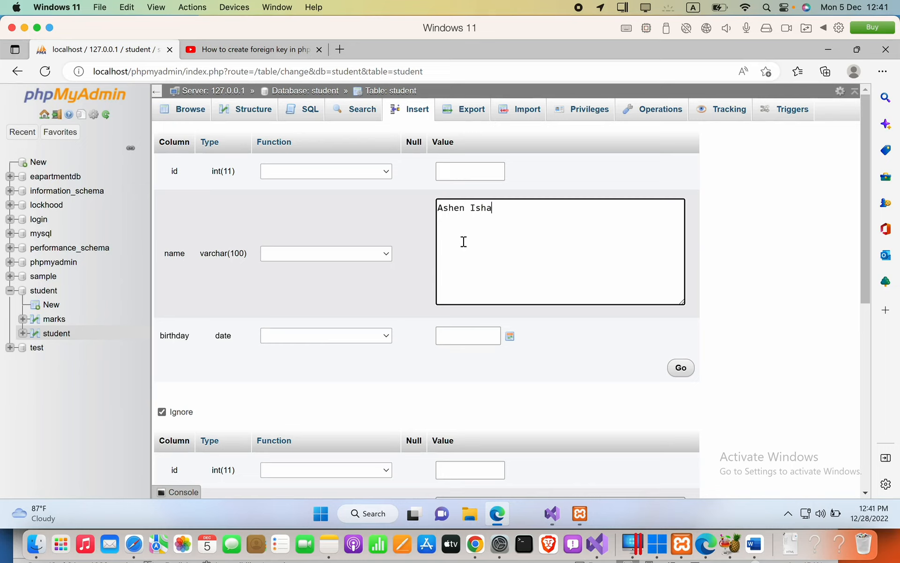
click(458, 336)
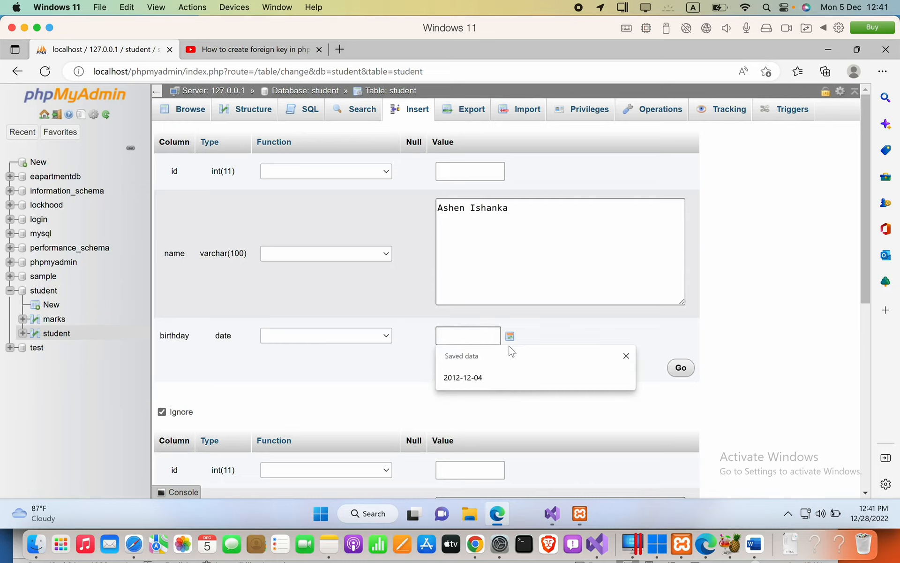
click(484, 378)
click(457, 335)
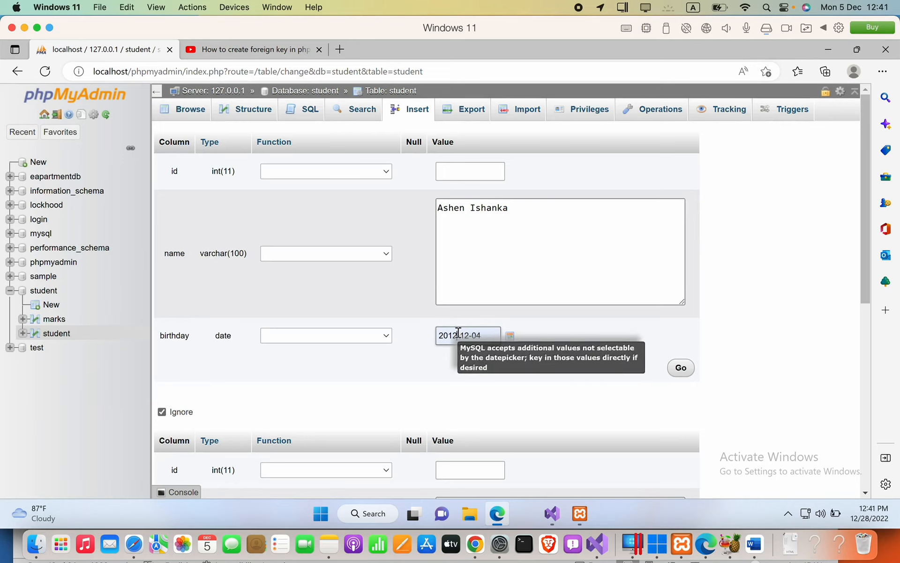
click(682, 368)
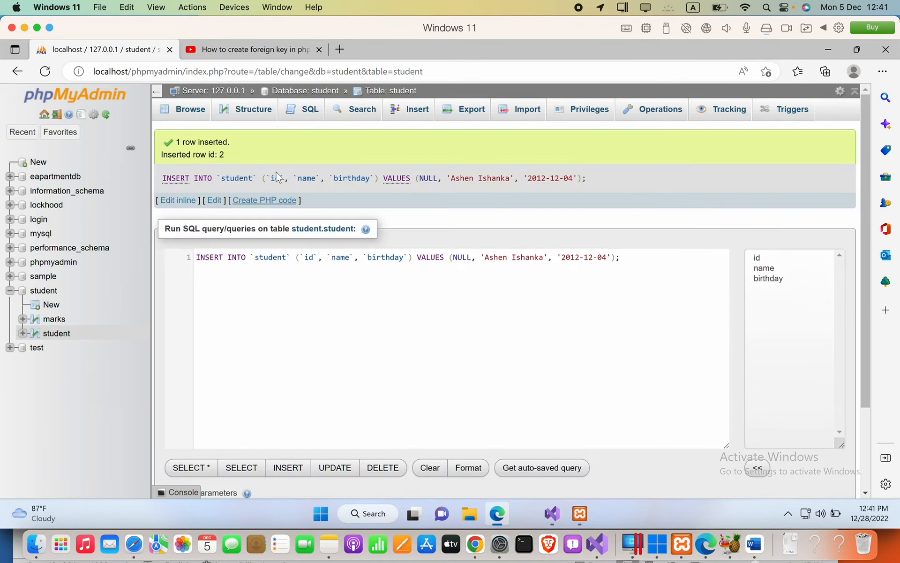
click(304, 90)
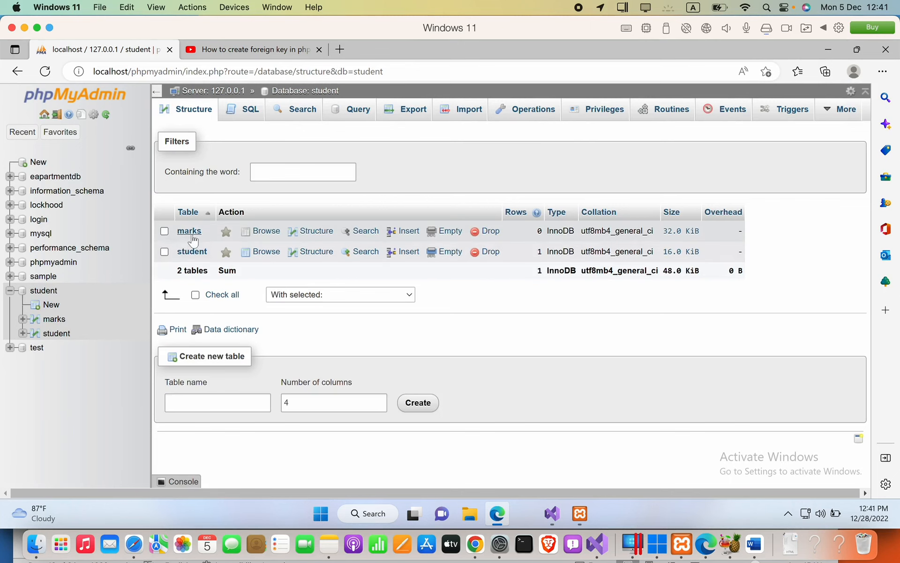
Insert a marks row of 50 in Science for student 2, then view the marks table's structure.
click(190, 234)
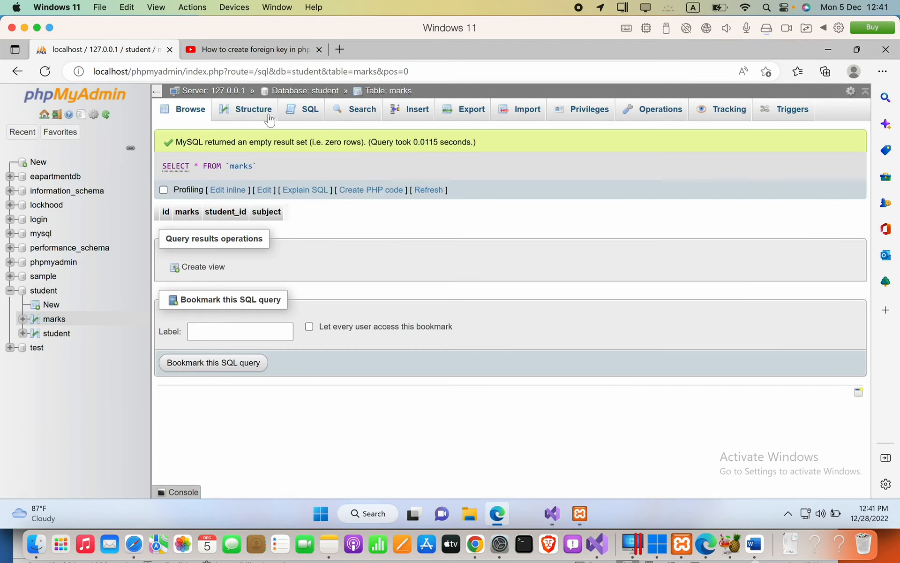
click(413, 110)
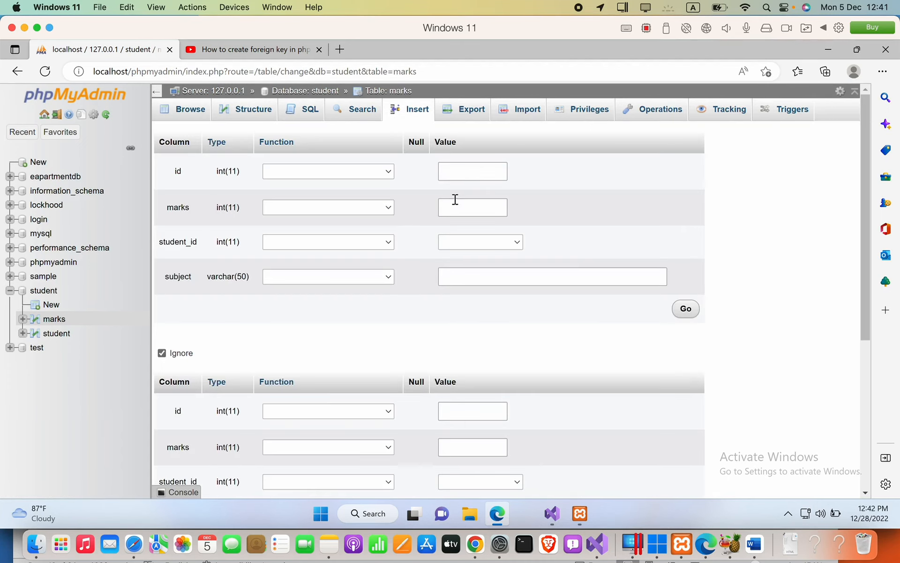
click(454, 199)
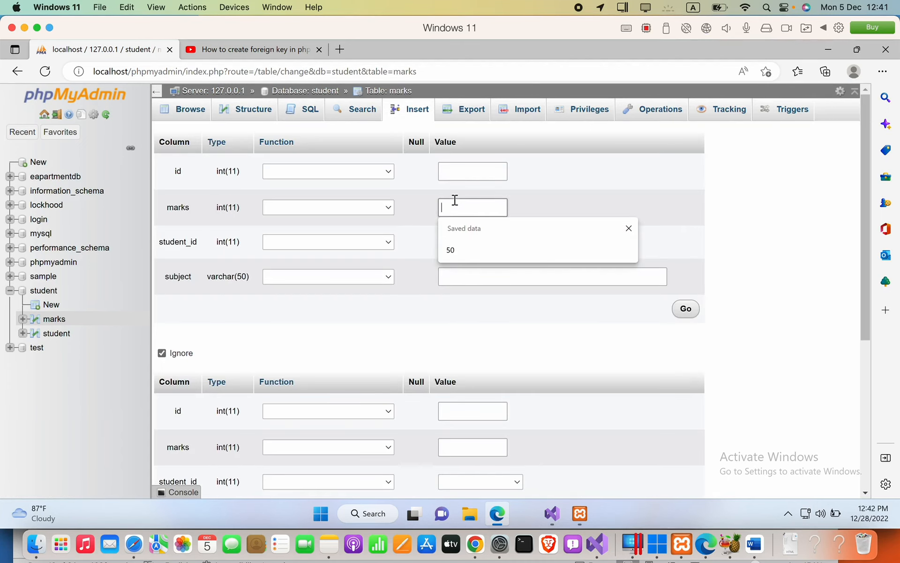
click(460, 251)
click(457, 243)
click(462, 287)
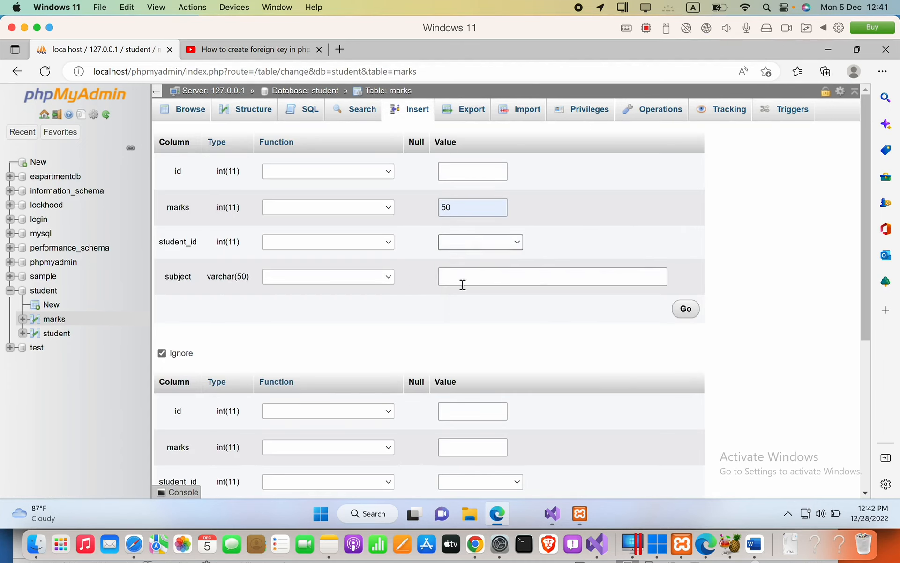
click(466, 276)
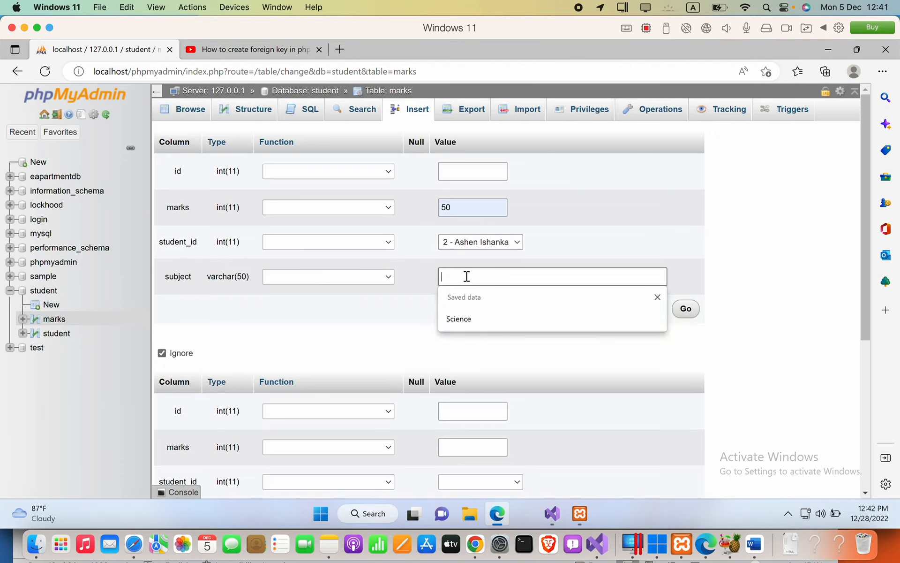
click(466, 318)
click(685, 311)
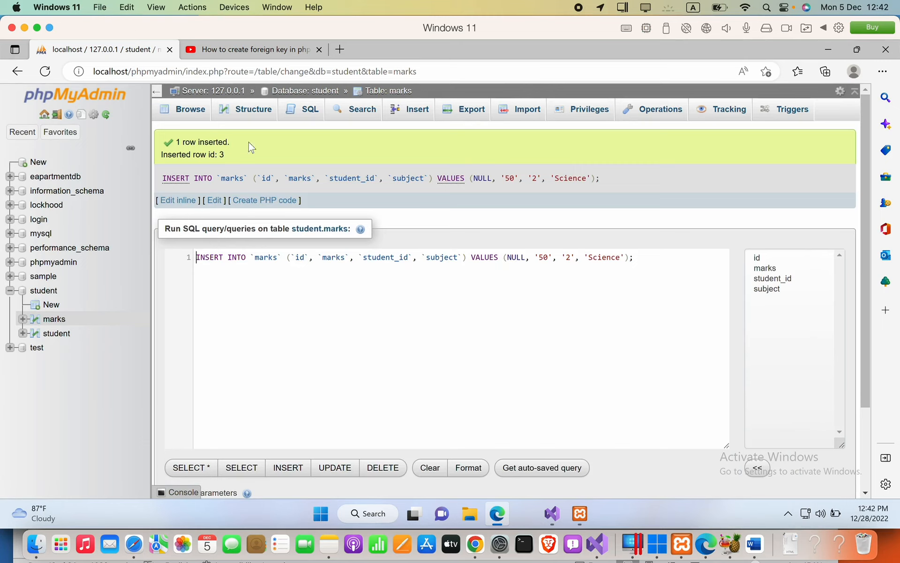
click(386, 87)
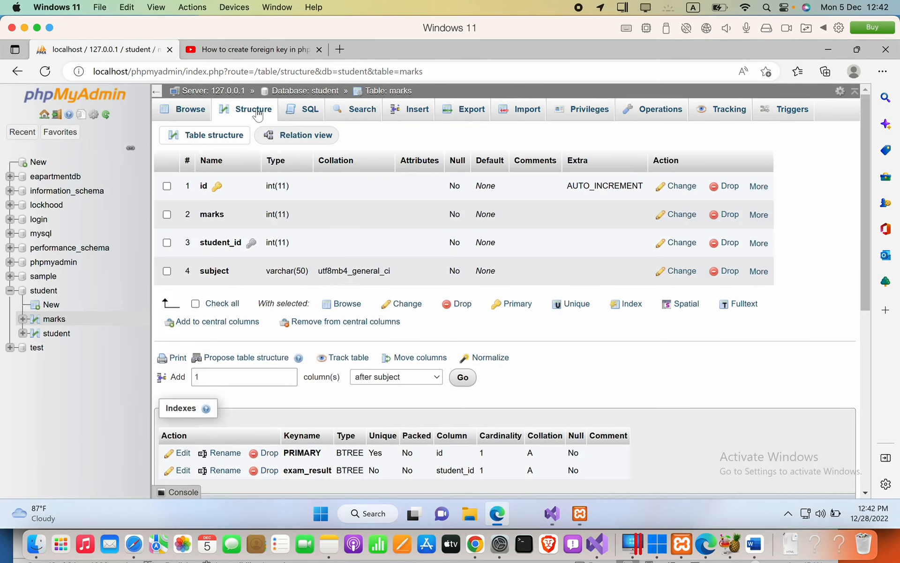
click(304, 141)
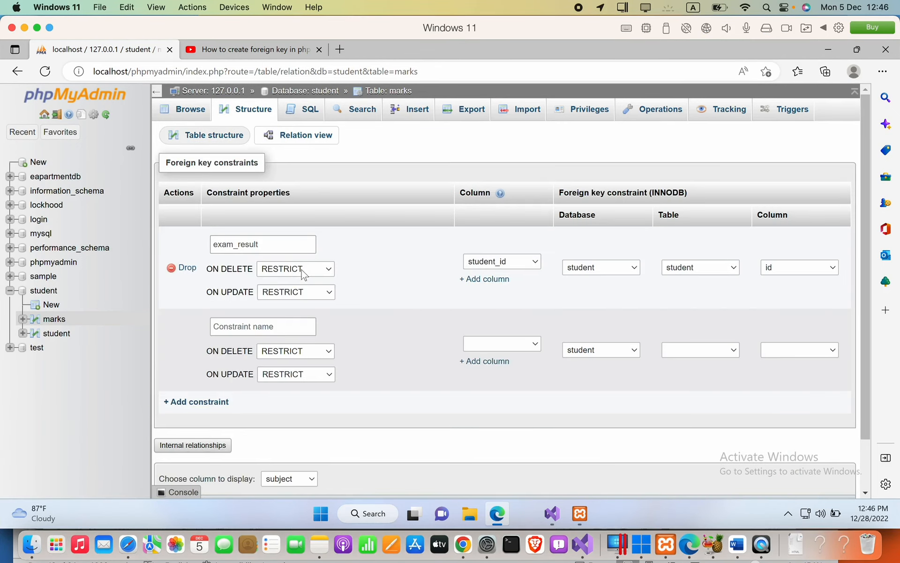
click(301, 270)
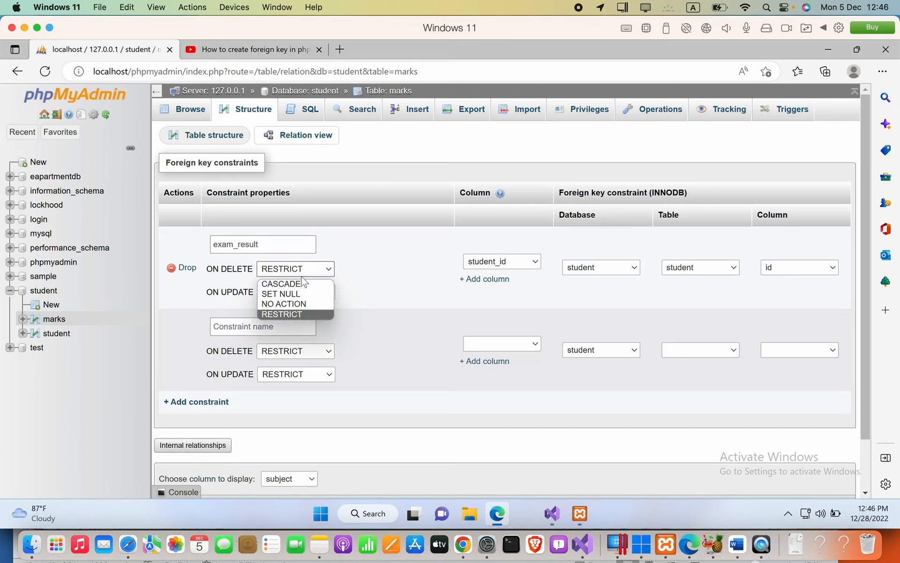
click(283, 294)
click(292, 293)
click(286, 315)
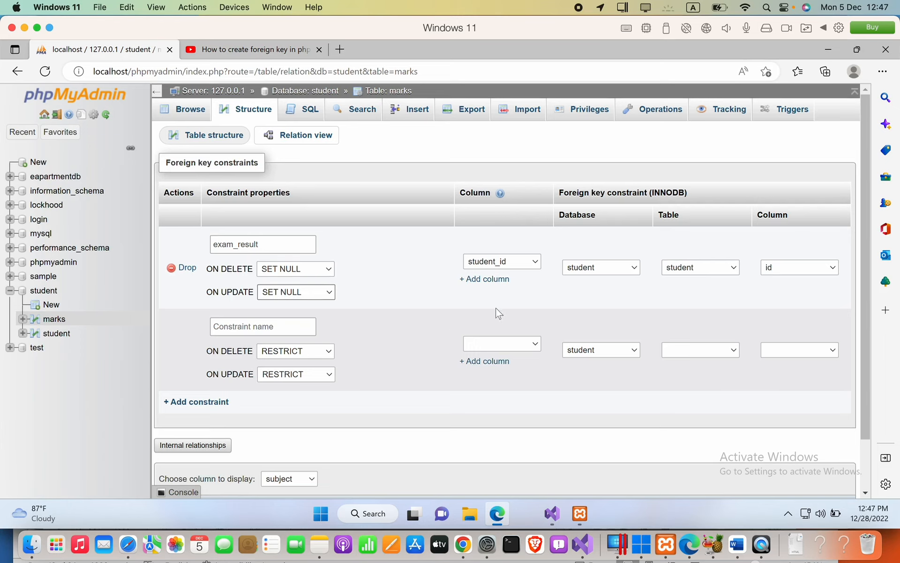
click(324, 90)
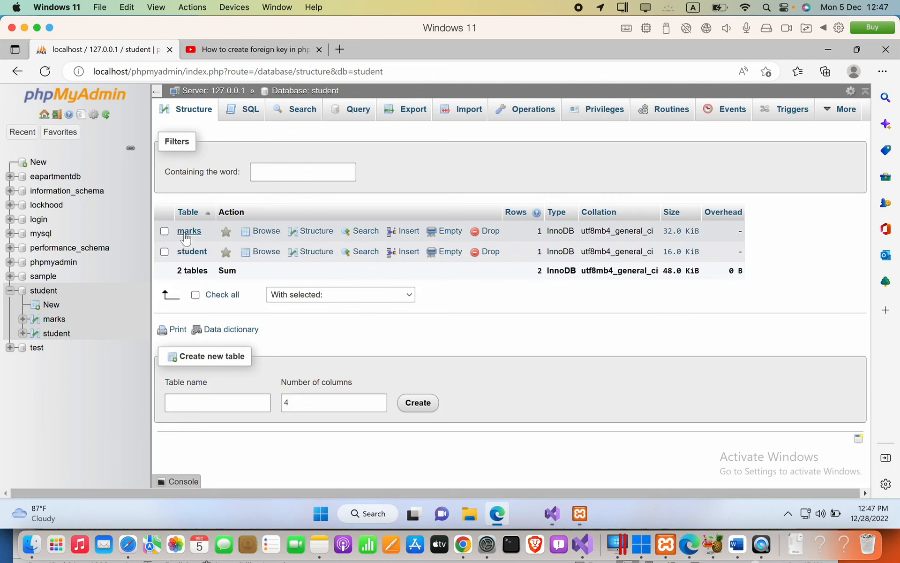
click(189, 232)
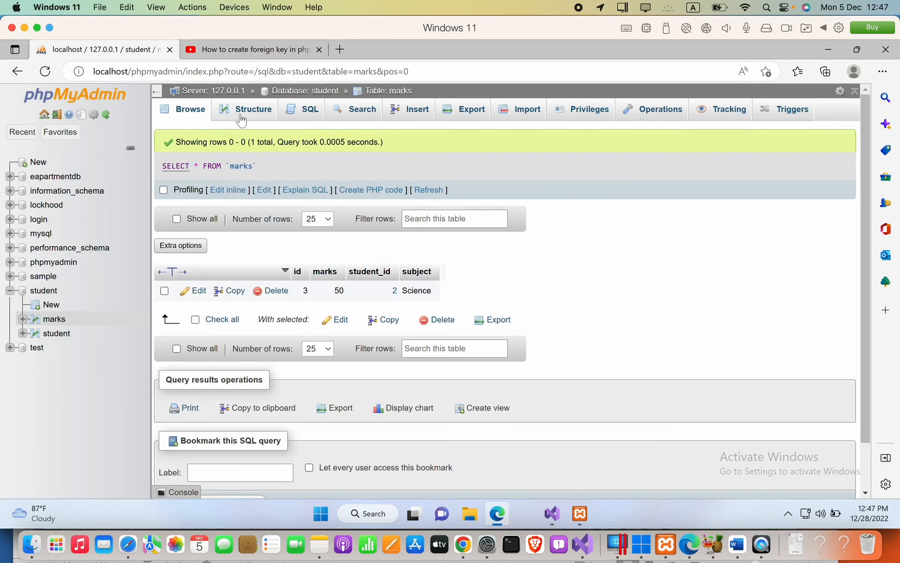
click(241, 115)
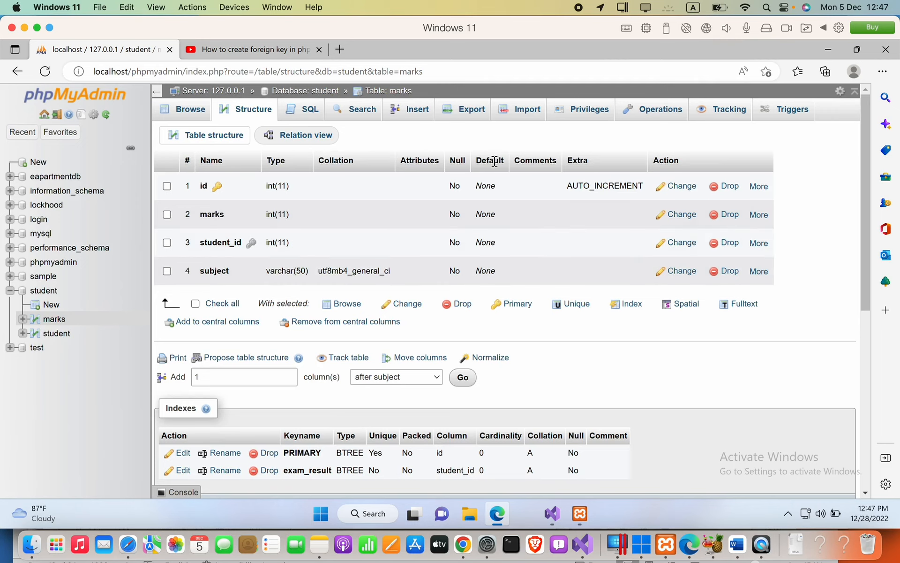
Make the marks.student_id column allow NULL values.
click(669, 245)
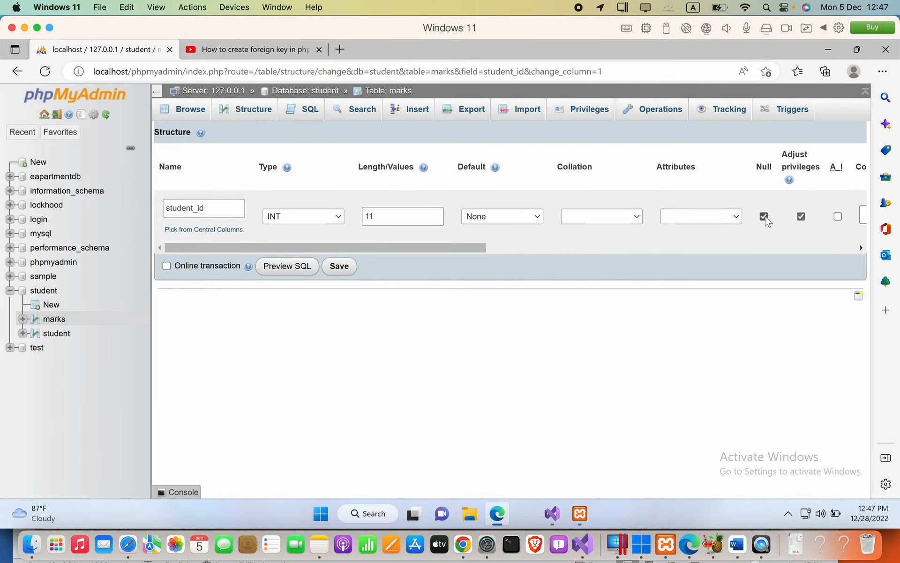
click(340, 267)
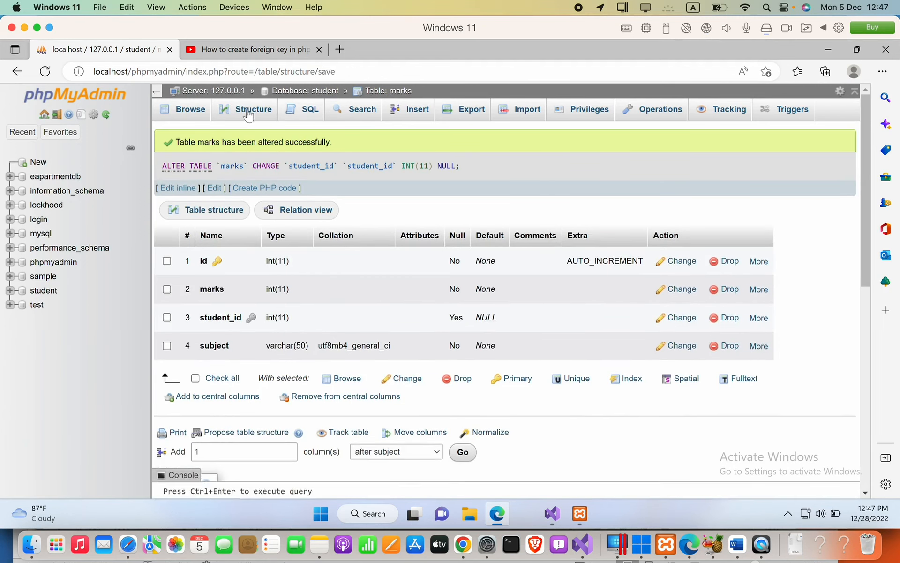
click(243, 112)
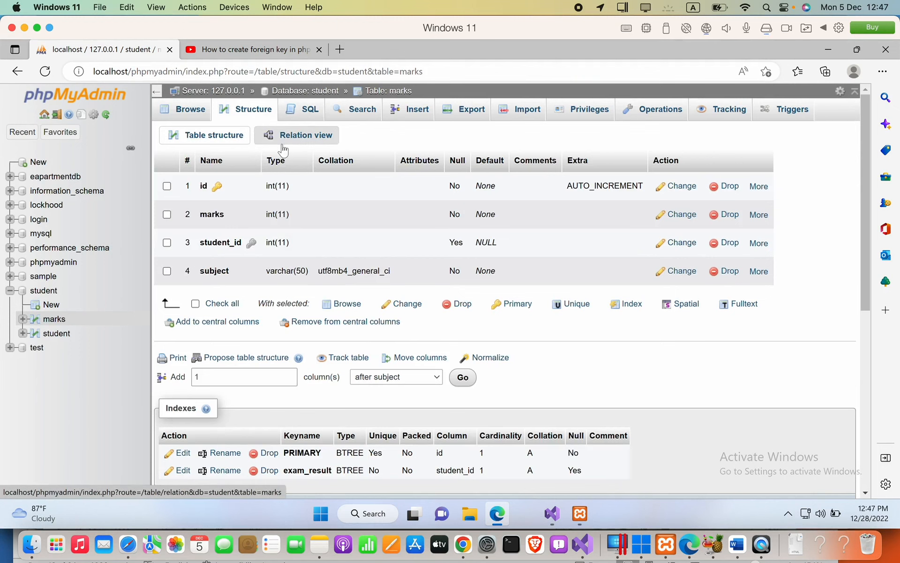
In Relation view, set the exam_result foreign key's ON DELETE rule to SET NULL.
click(273, 135)
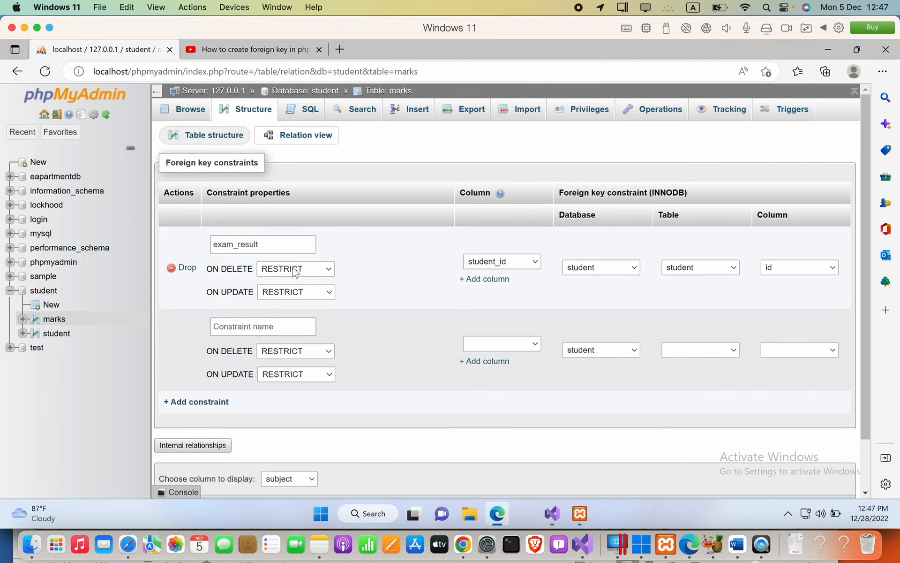
click(292, 270)
click(288, 294)
Set ON UPDATE to SET NULL and save the exam_result foreign key.
click(287, 292)
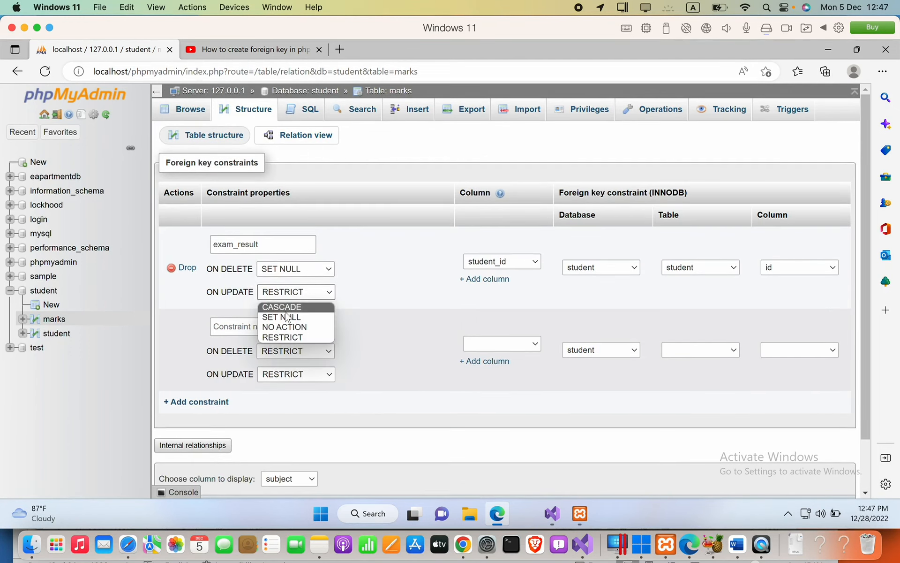
click(286, 317)
scroll(244, 422, down, 2)
click(243, 448)
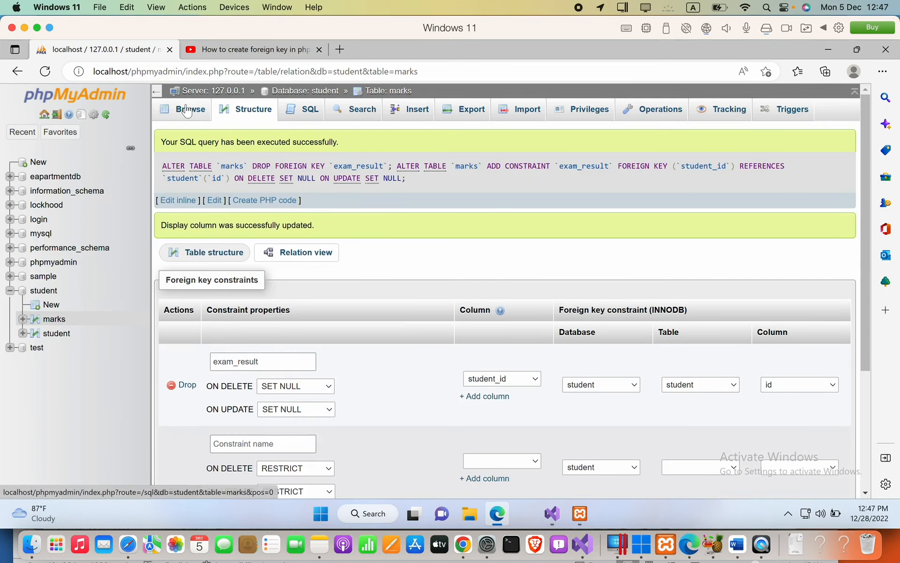
click(188, 112)
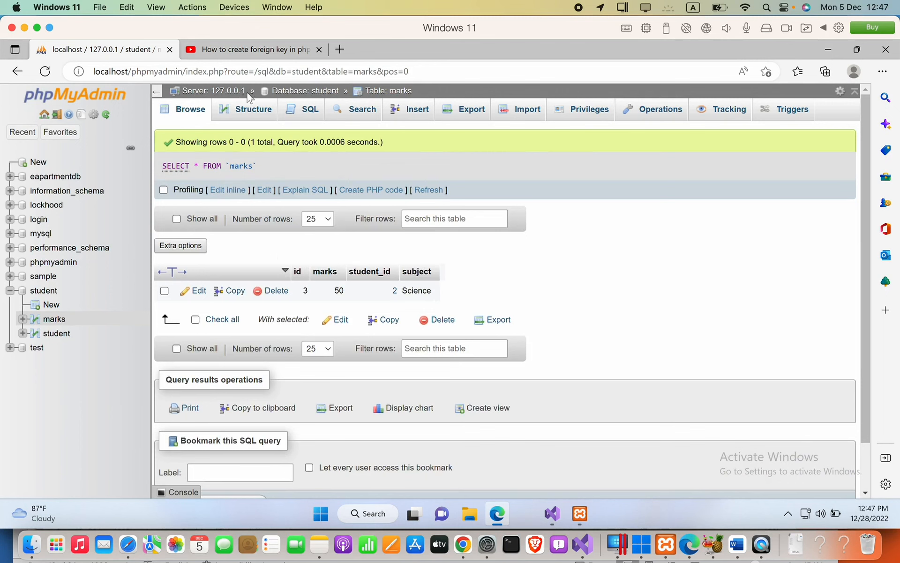
click(251, 110)
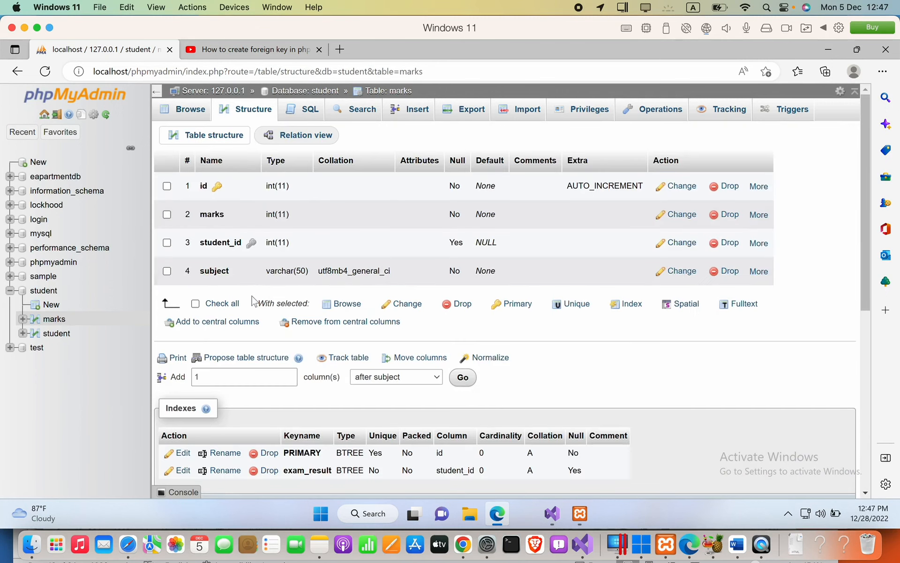
Delete student 2 from the student table, then open the marks rows.
click(300, 90)
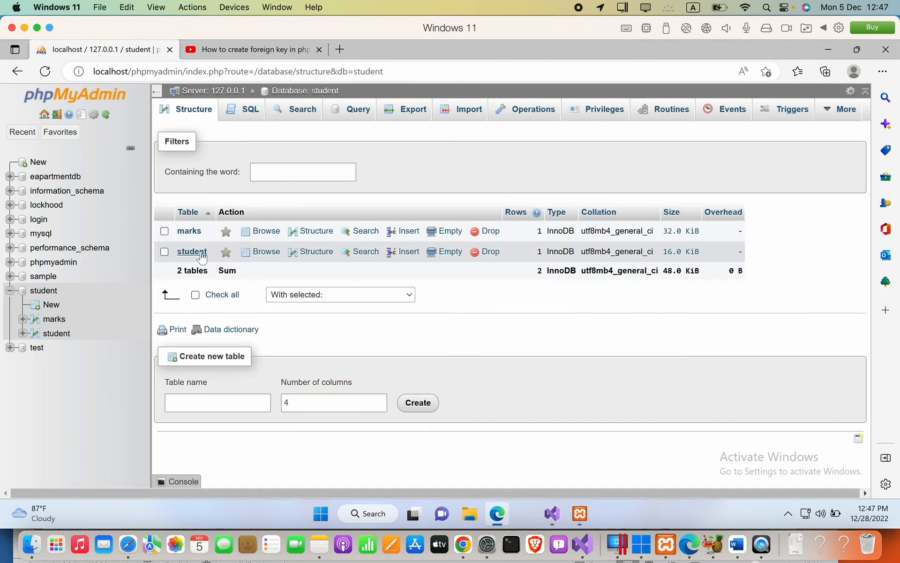
click(201, 253)
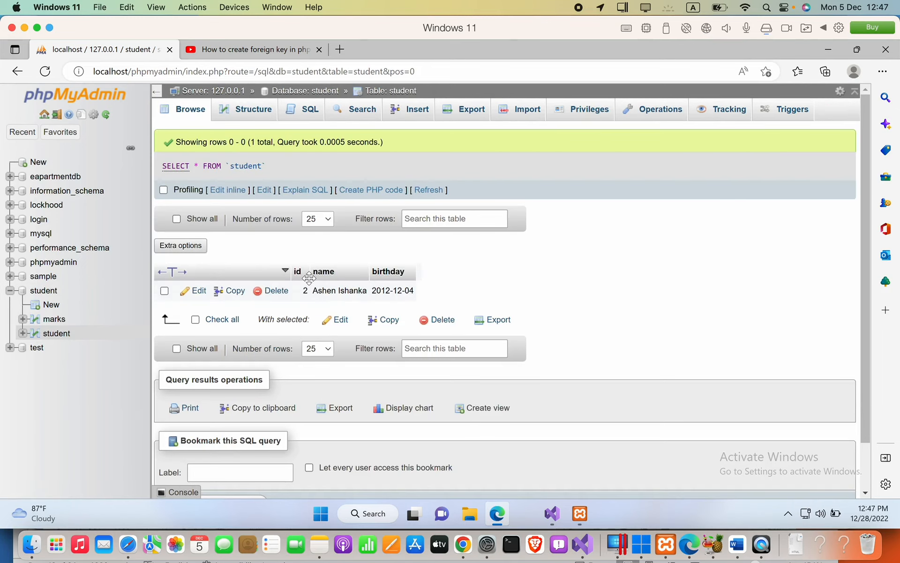
click(267, 291)
click(457, 325)
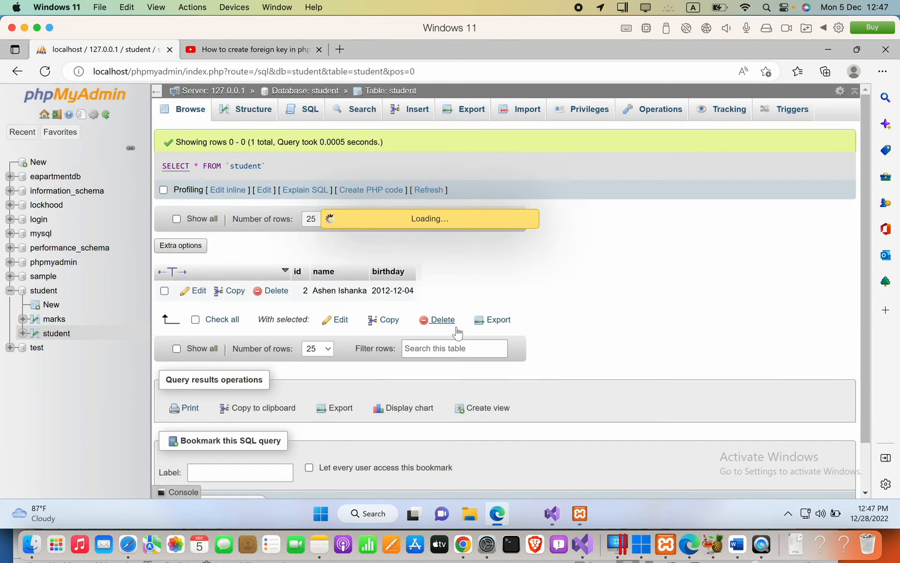
click(190, 112)
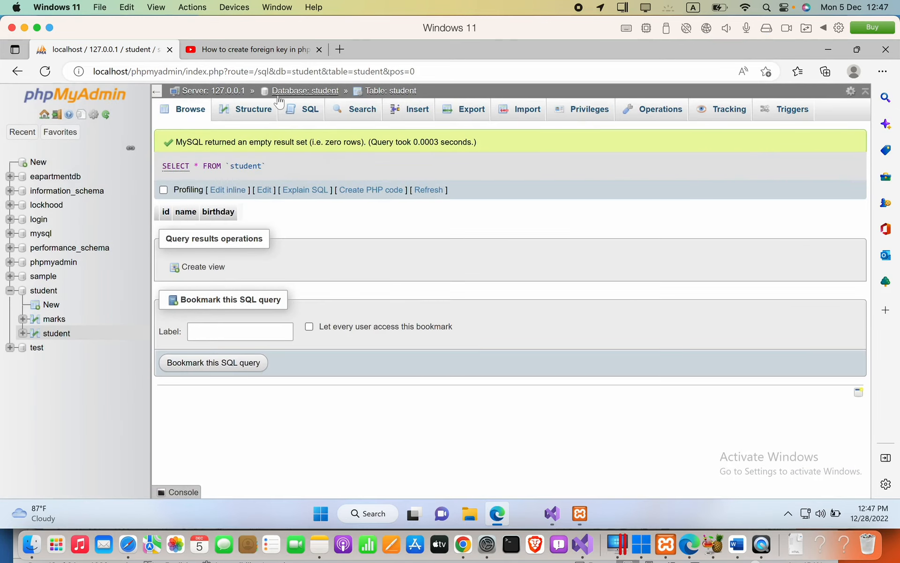
click(293, 92)
click(189, 231)
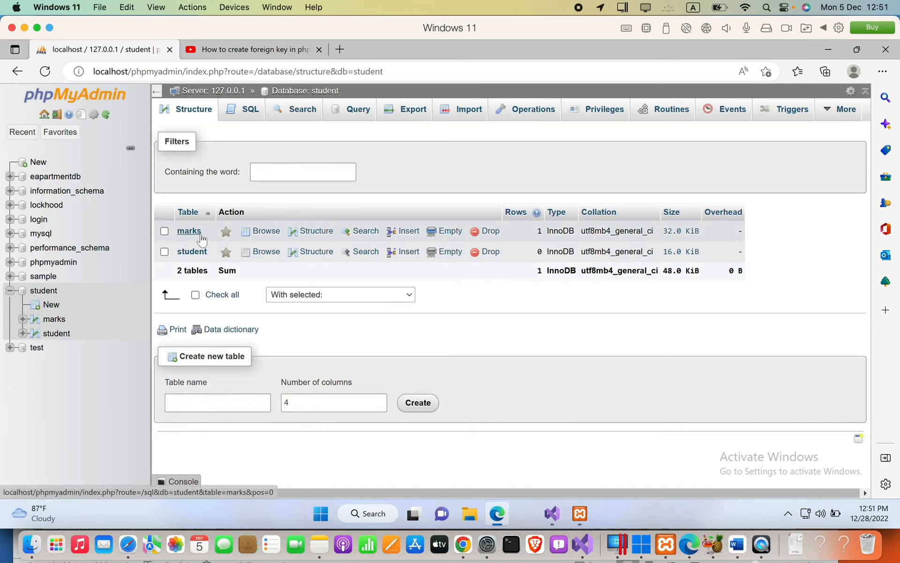
Delete the marks row whose student_id is NULL.
click(194, 231)
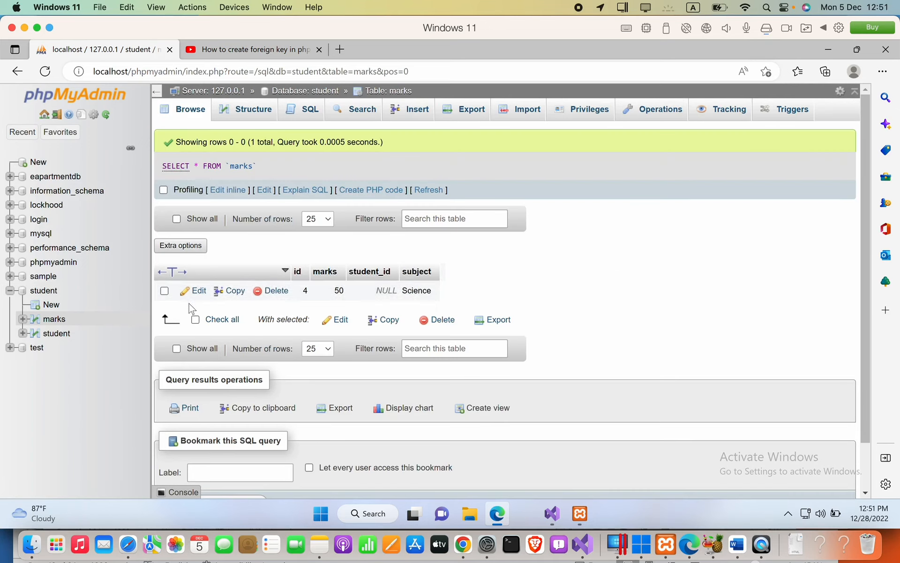
click(272, 290)
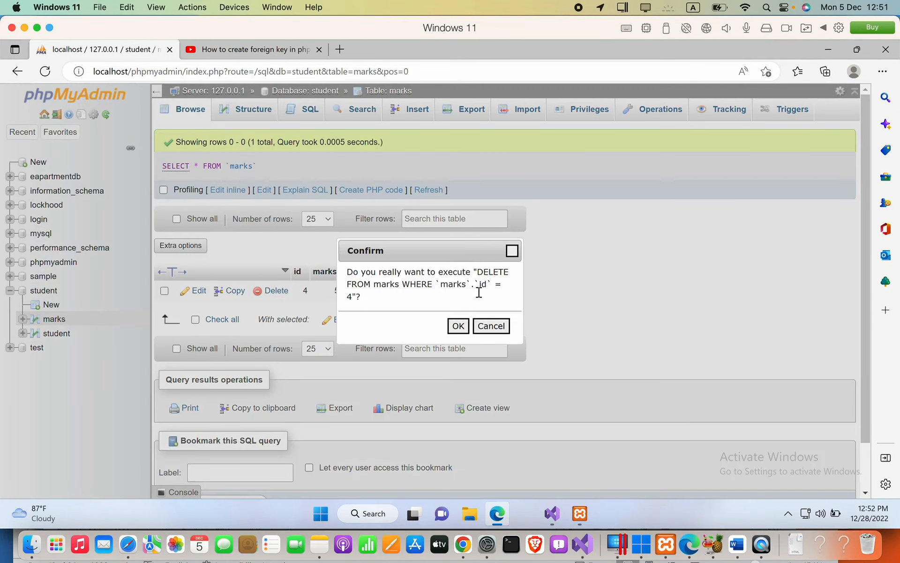
click(458, 326)
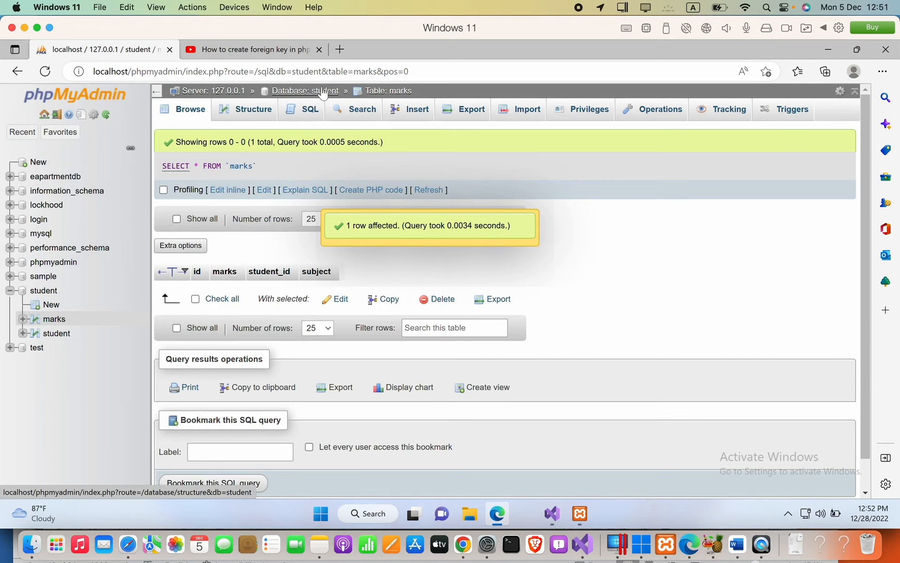
Drop the exam_result foreign key from the marks table's Relation view.
click(253, 109)
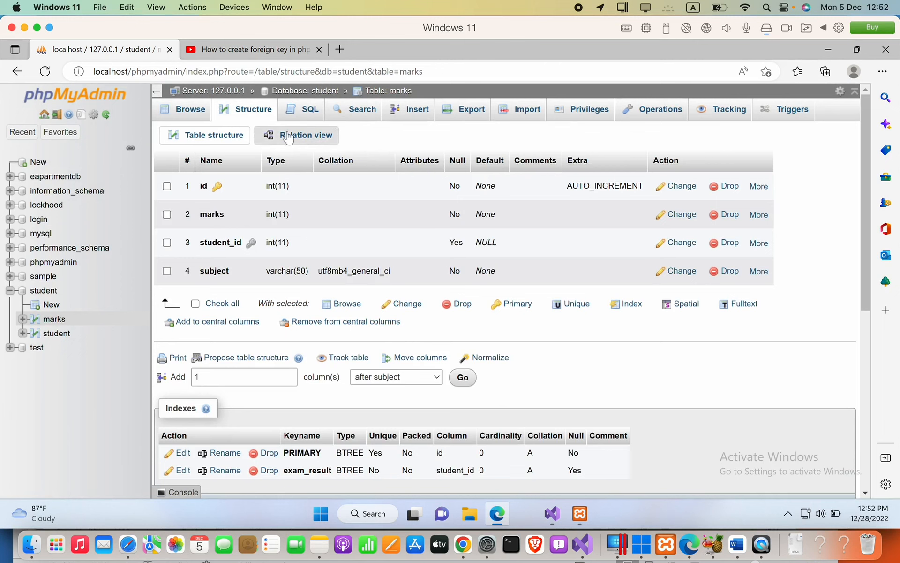
click(278, 134)
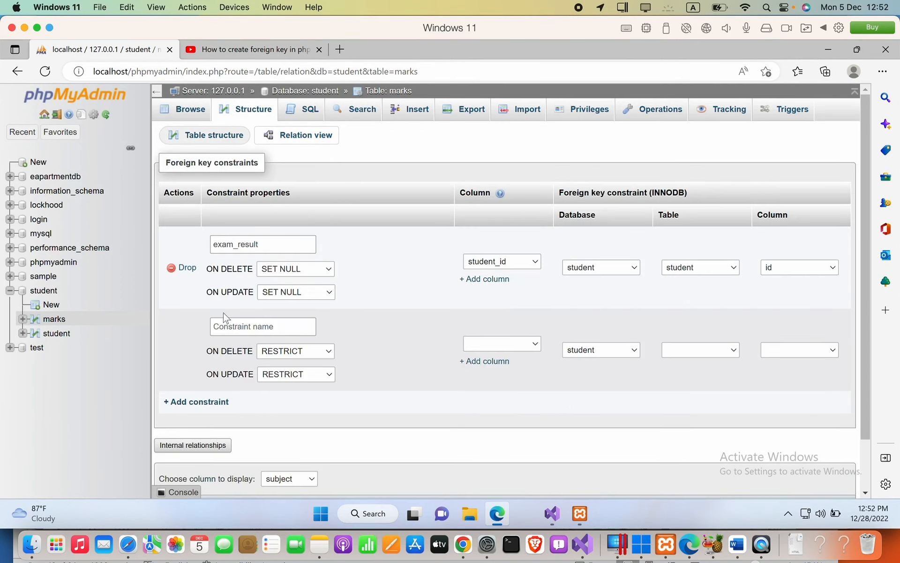
click(187, 268)
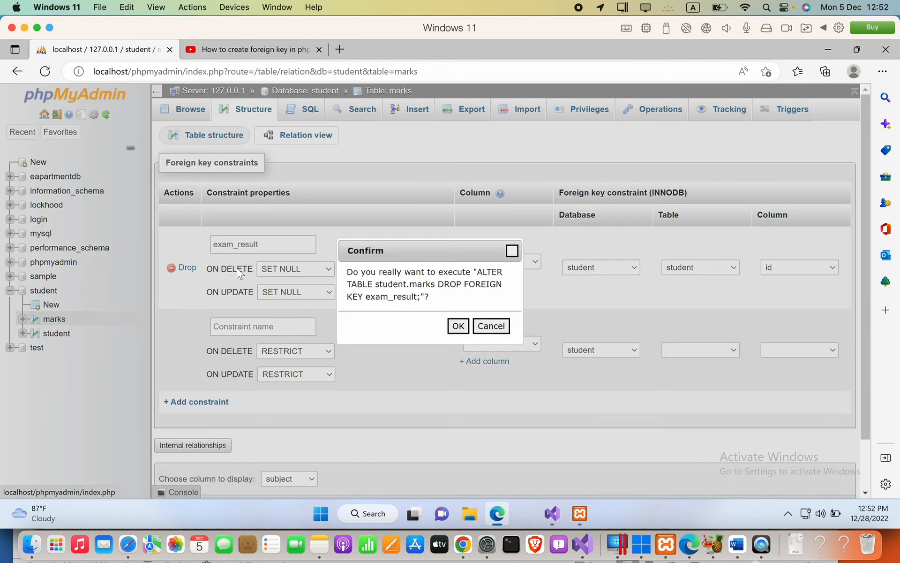
click(460, 326)
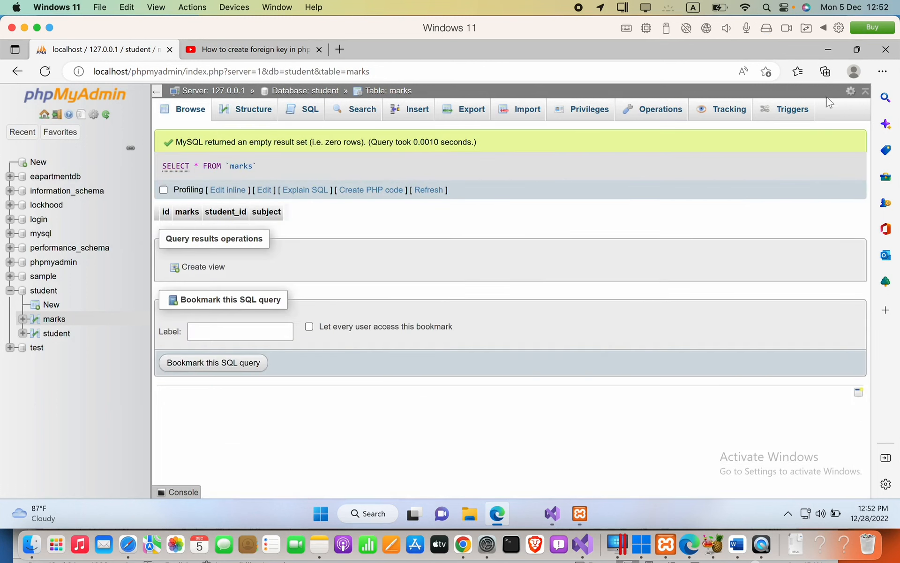
click(178, 123)
click(321, 91)
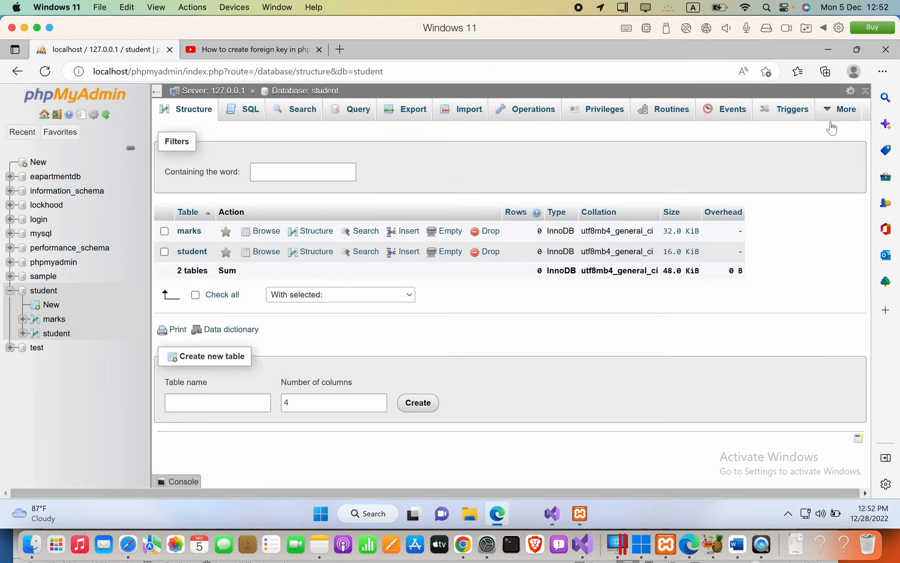
Open the Designer for the student database and place the student table beside marks.
click(831, 119)
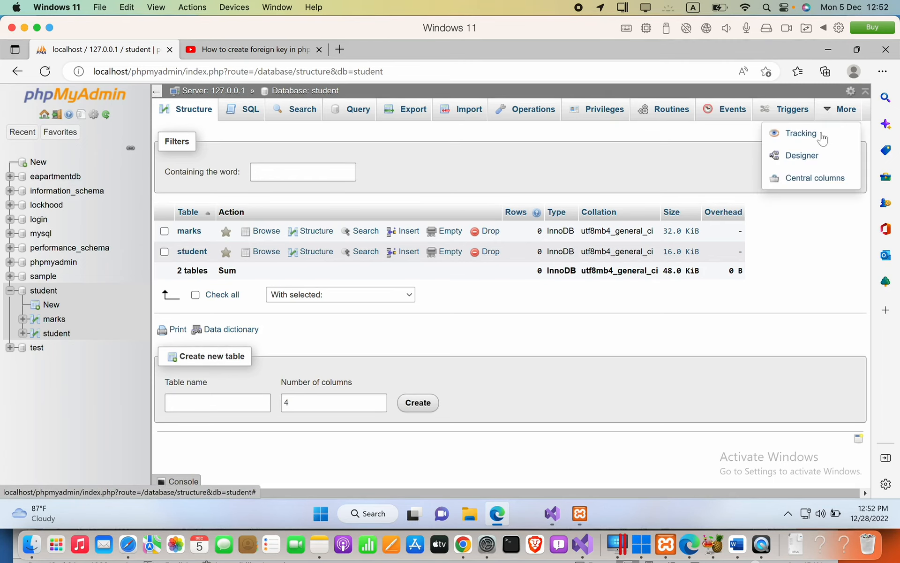
click(802, 155)
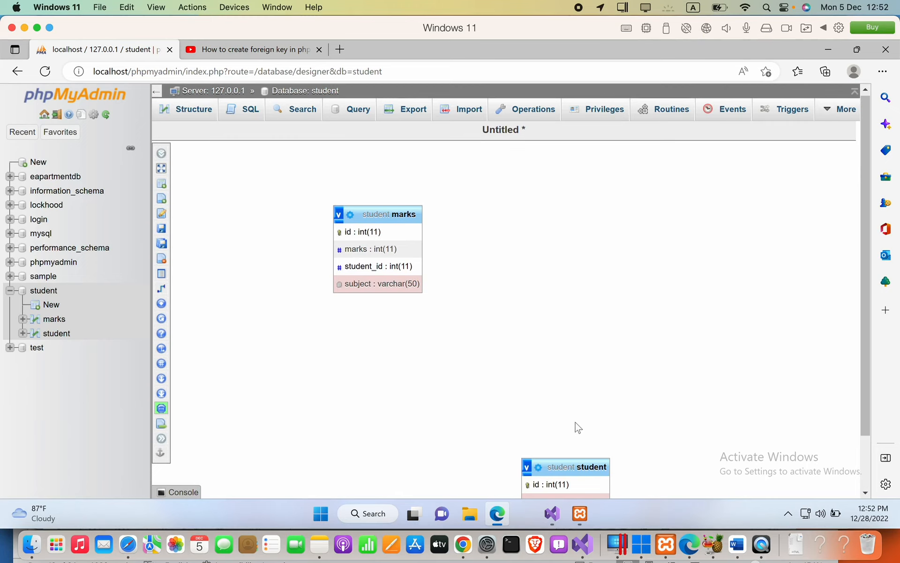
drag(548, 465, 476, 355)
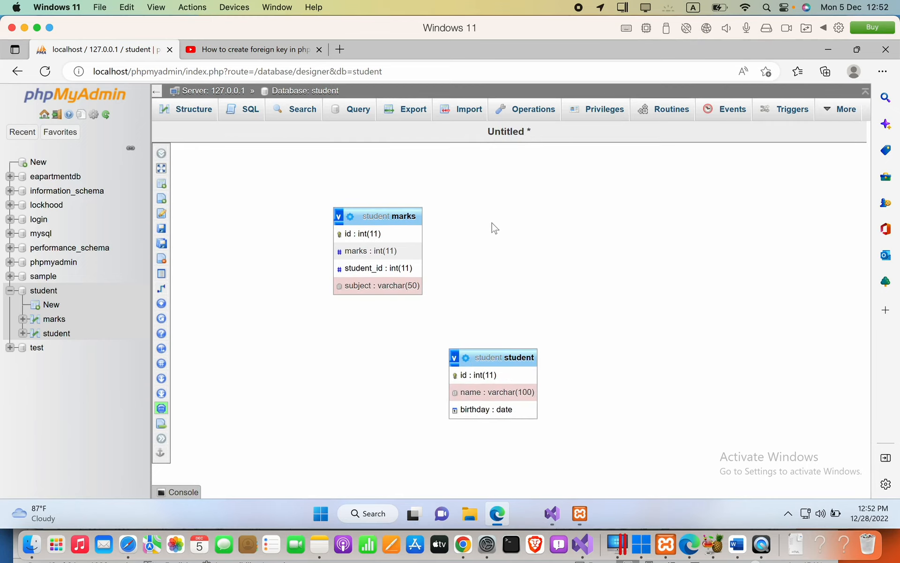
click(491, 223)
drag(507, 345, 107, 333)
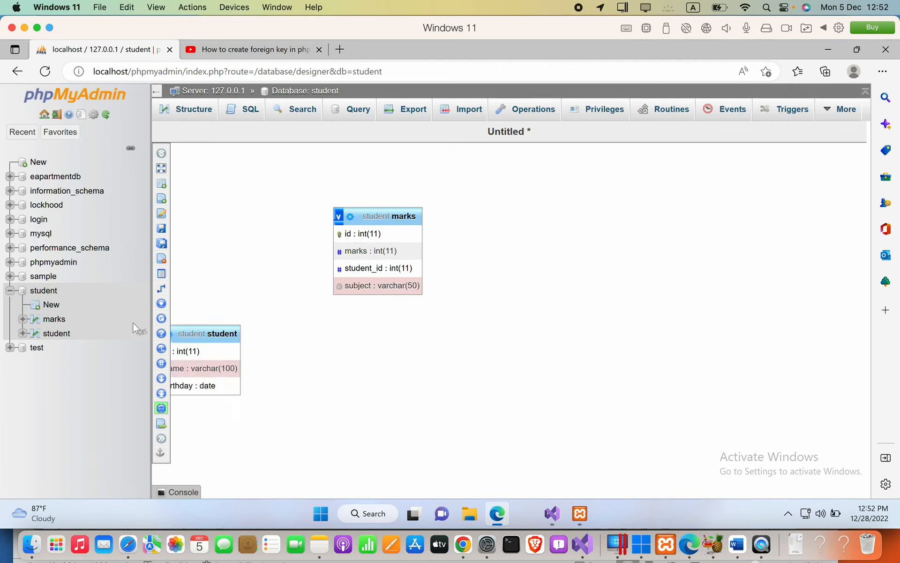
mouse_move(162, 336)
Create a relationship from student.id to marks.student_id with SET NULL on delete and update.
click(234, 289)
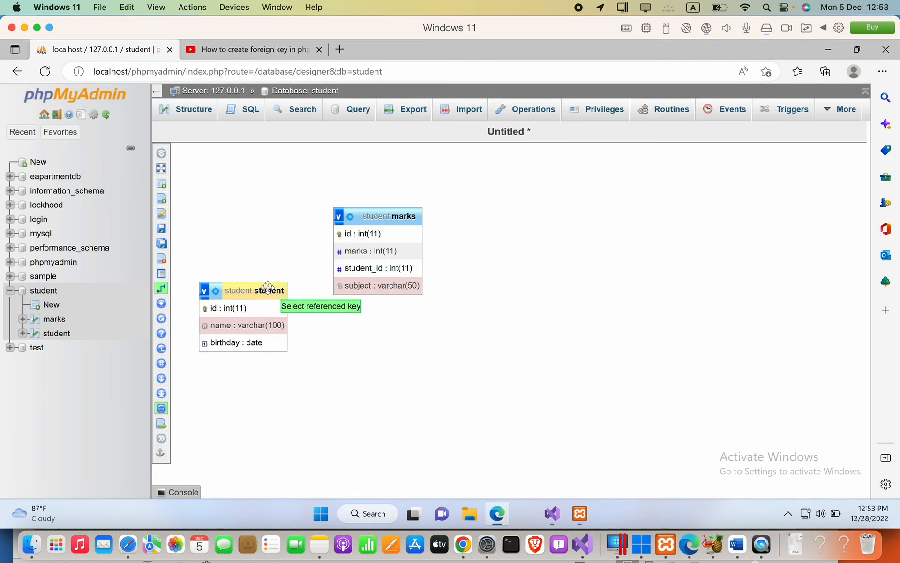
click(241, 309)
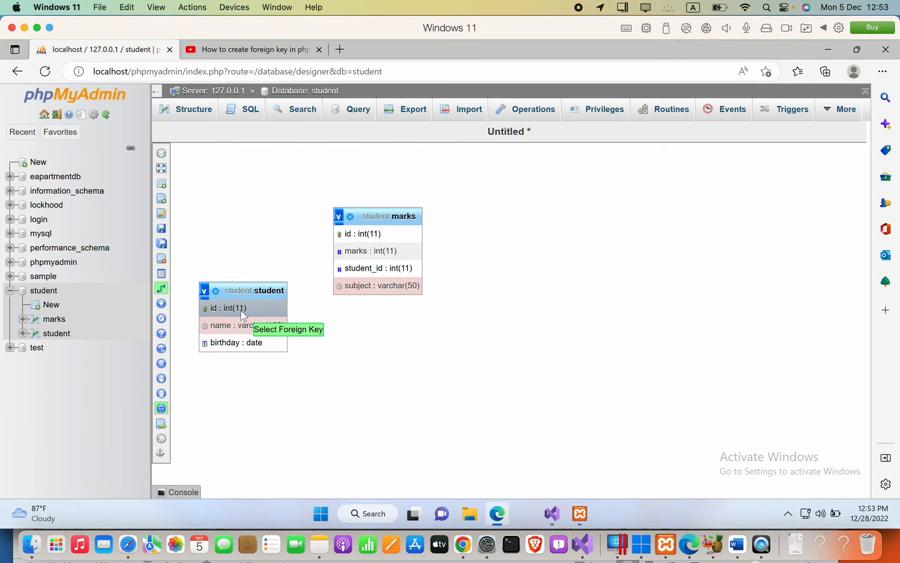
click(362, 274)
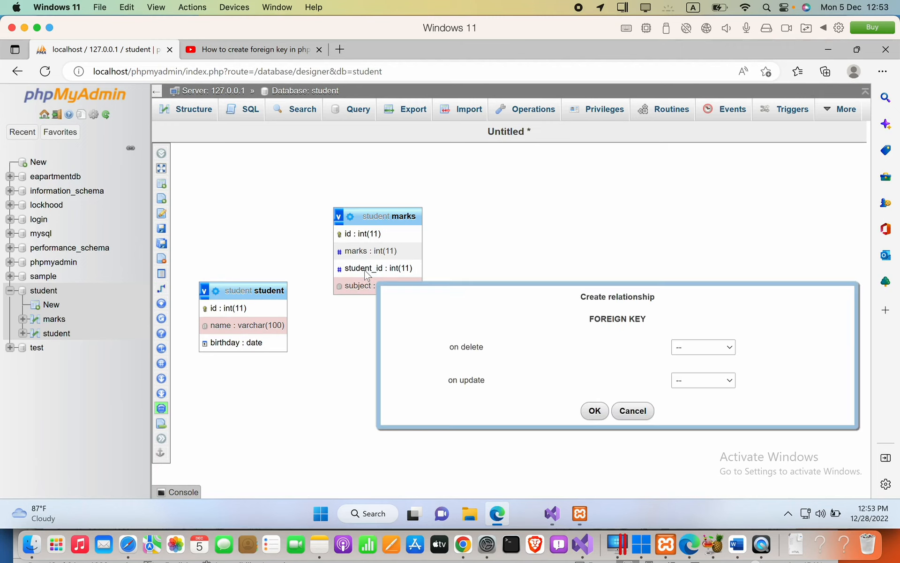
click(694, 354)
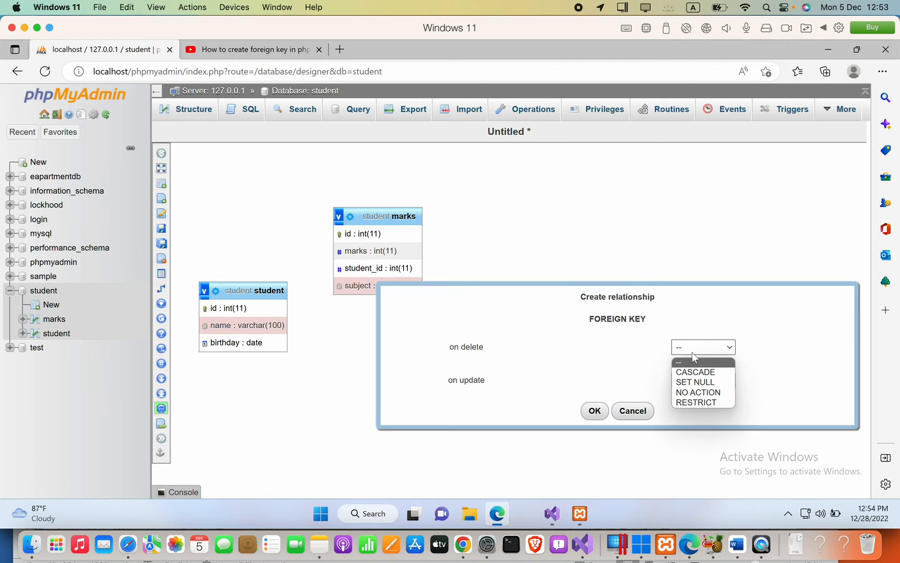
click(690, 381)
click(682, 384)
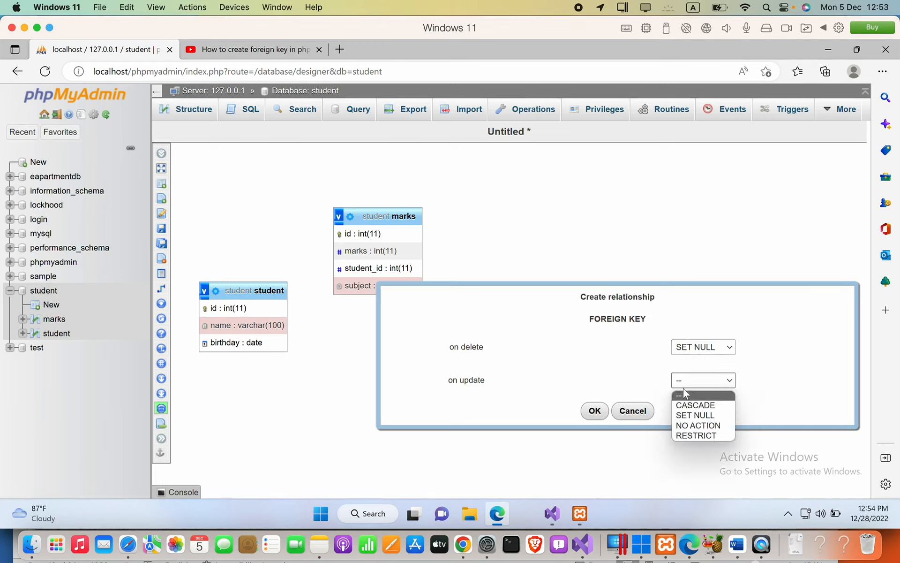
click(690, 415)
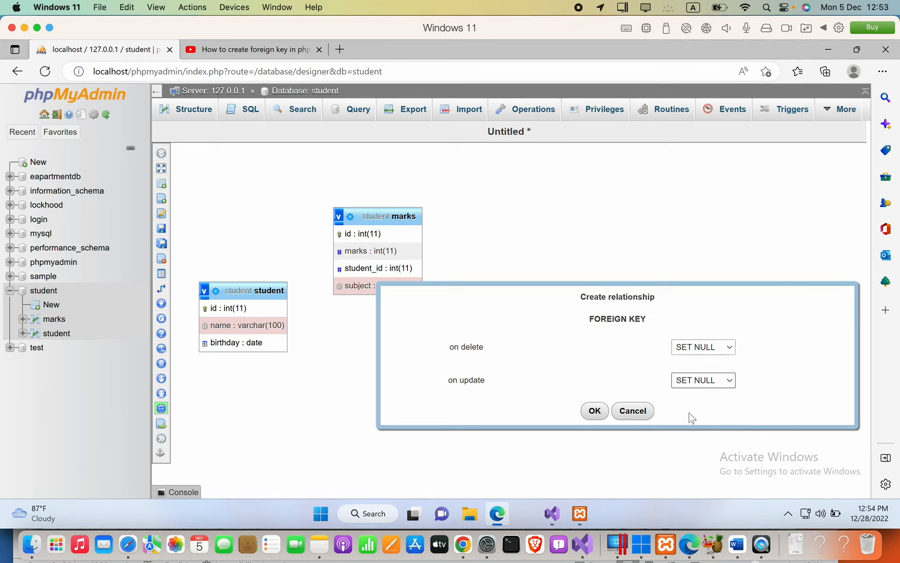
click(595, 412)
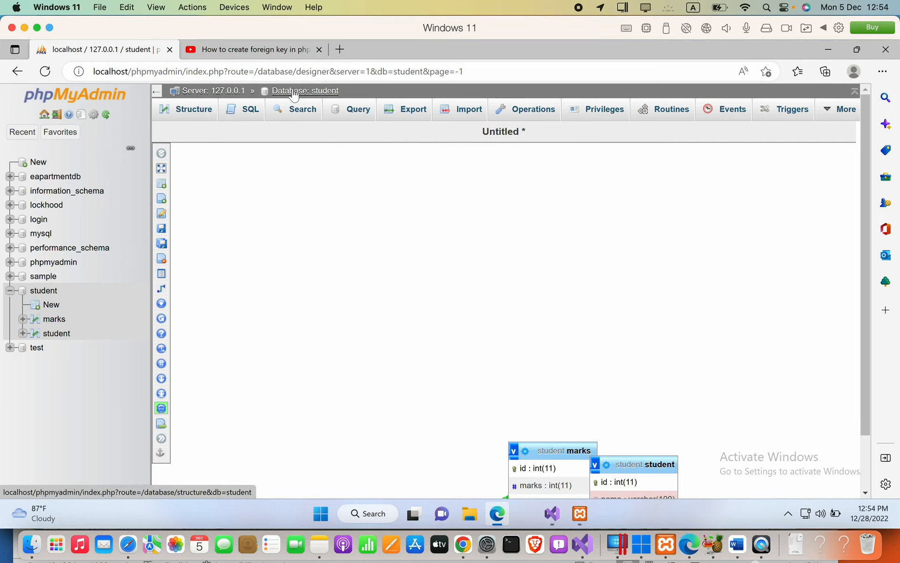
Insert a student row with a name and birthday 2012-12-04.
click(187, 112)
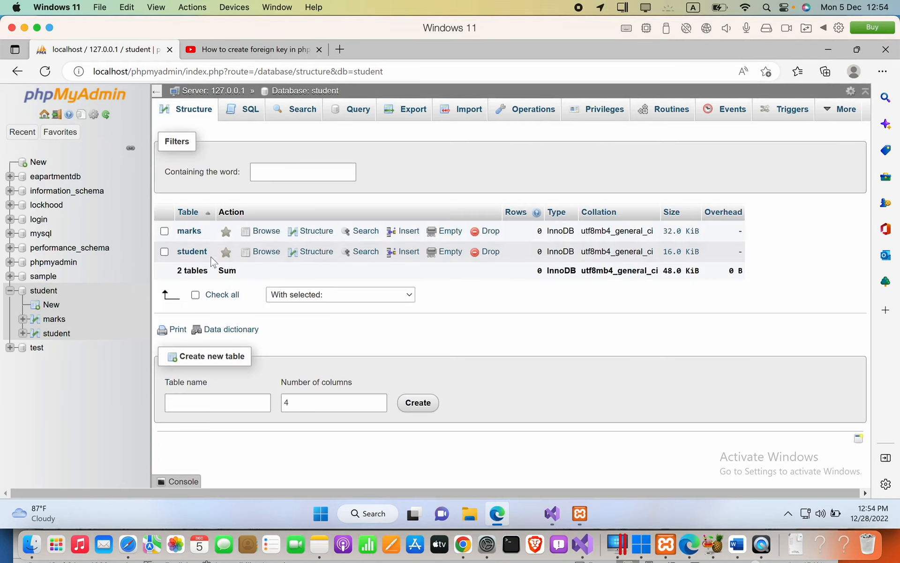
click(191, 252)
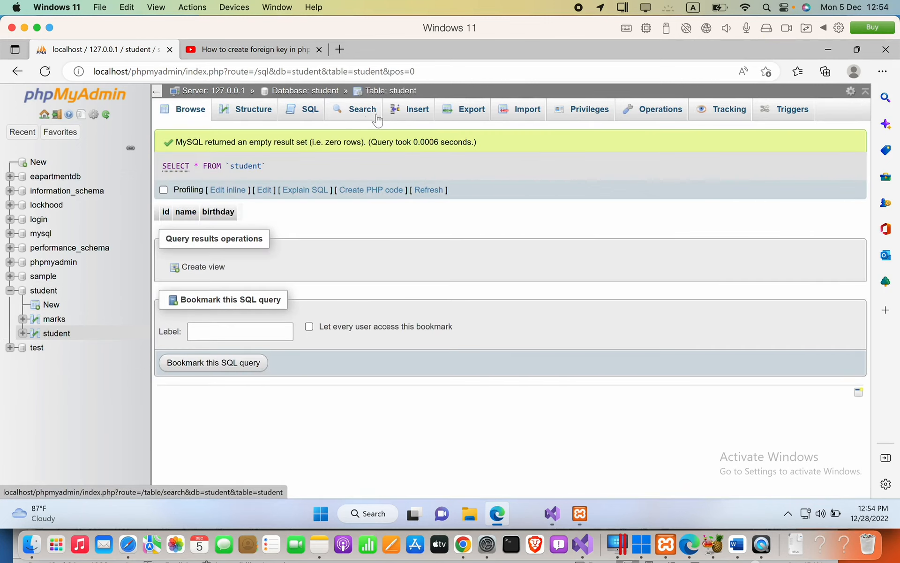
click(403, 115)
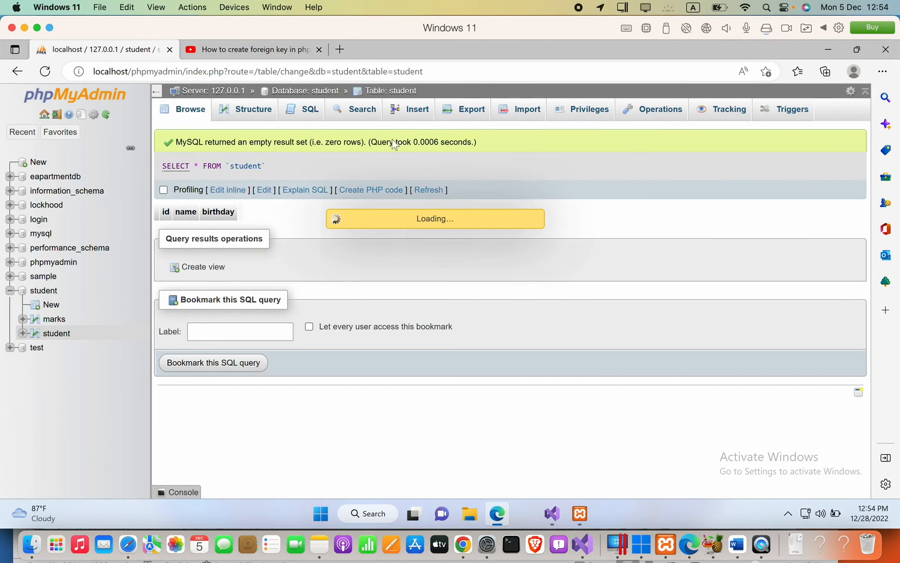
click(466, 200)
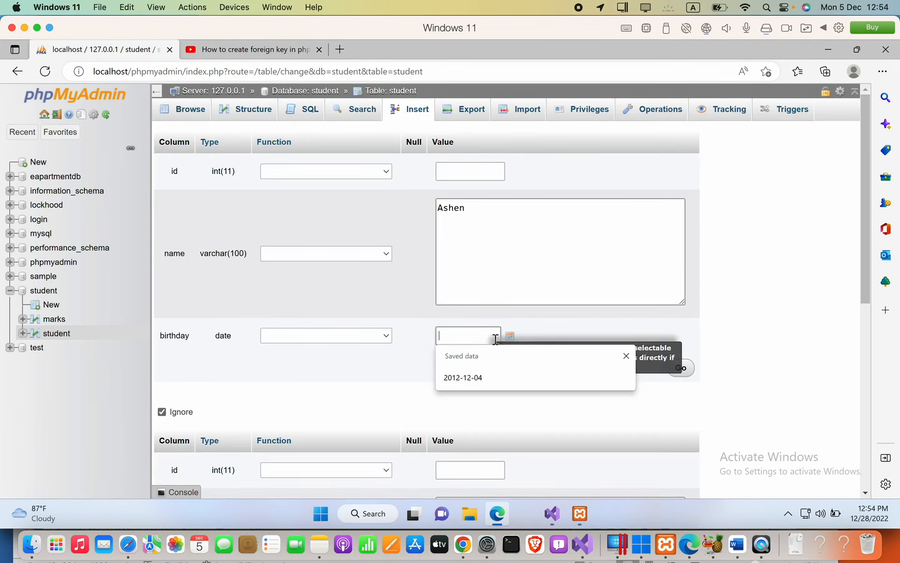
click(482, 376)
click(680, 369)
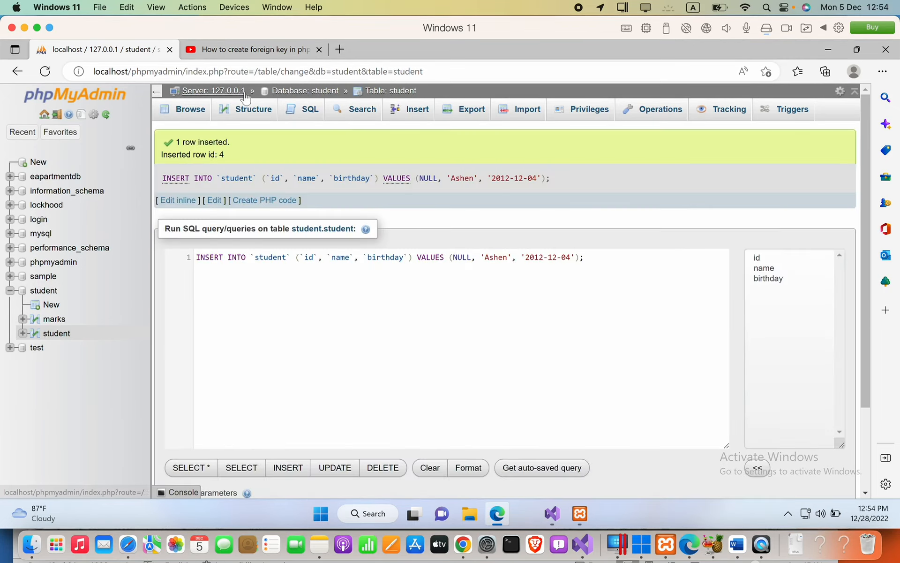
click(314, 91)
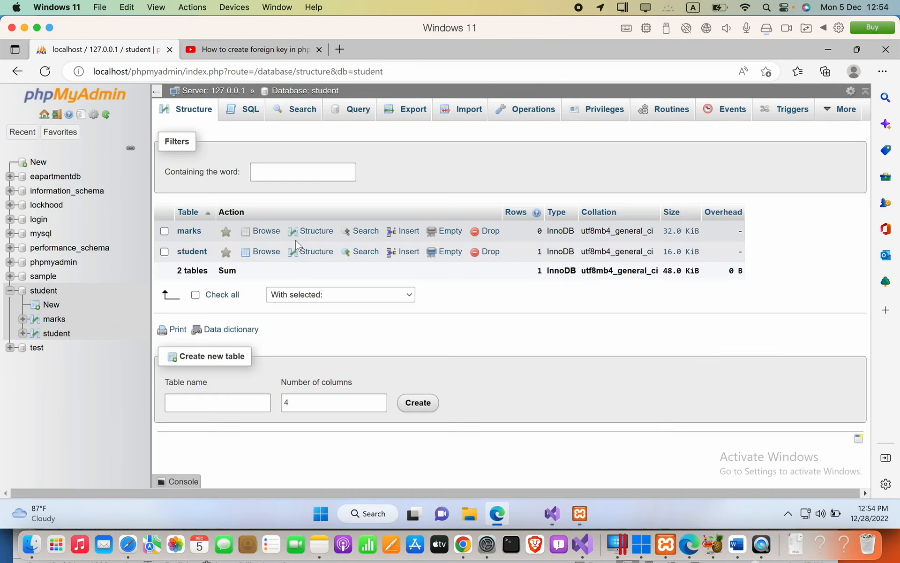
Insert a marks row of 50 in Science linked to student 4, then browse marks.
click(189, 235)
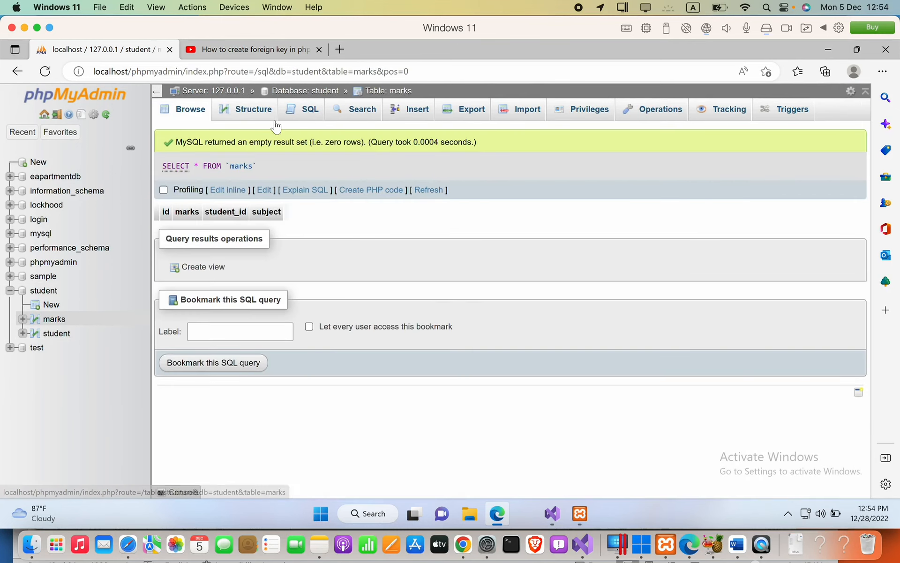
click(416, 110)
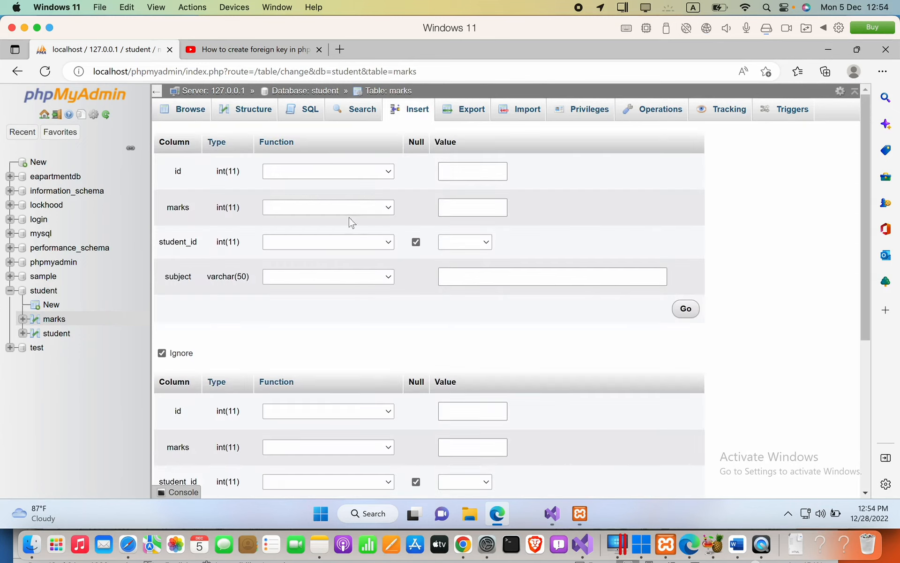
click(455, 240)
click(460, 287)
click(463, 208)
click(458, 249)
click(460, 283)
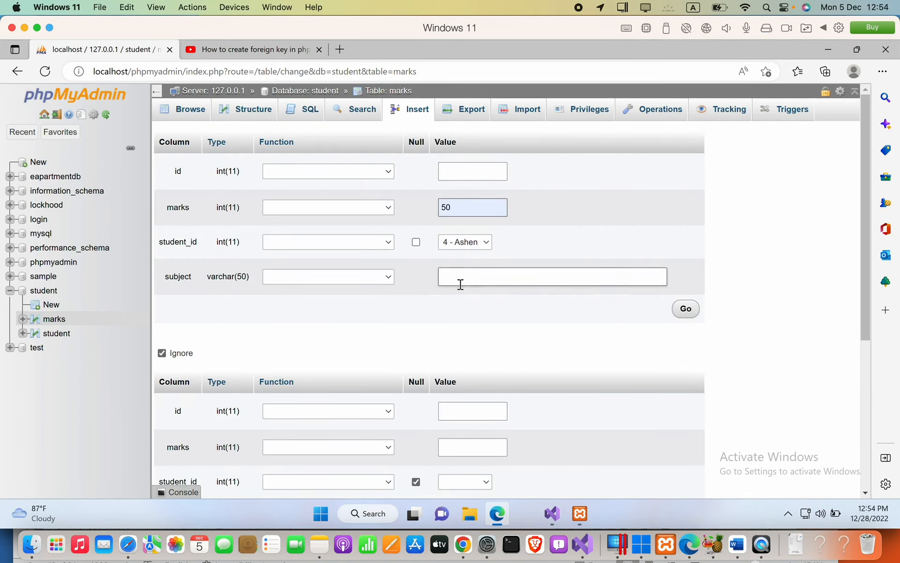
click(458, 317)
click(684, 308)
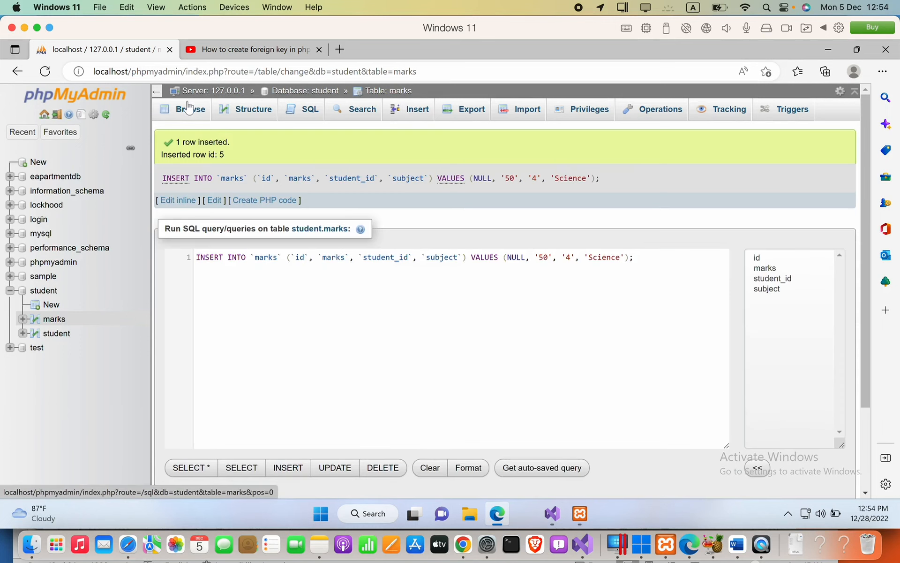
click(189, 109)
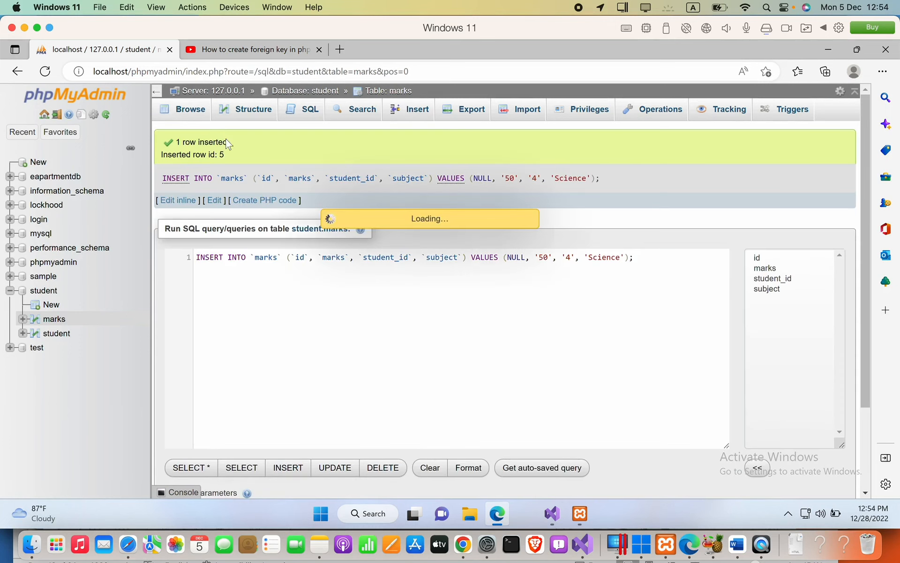
Delete student 4 and open the marks table to check its student_id is NULL.
click(321, 91)
click(189, 252)
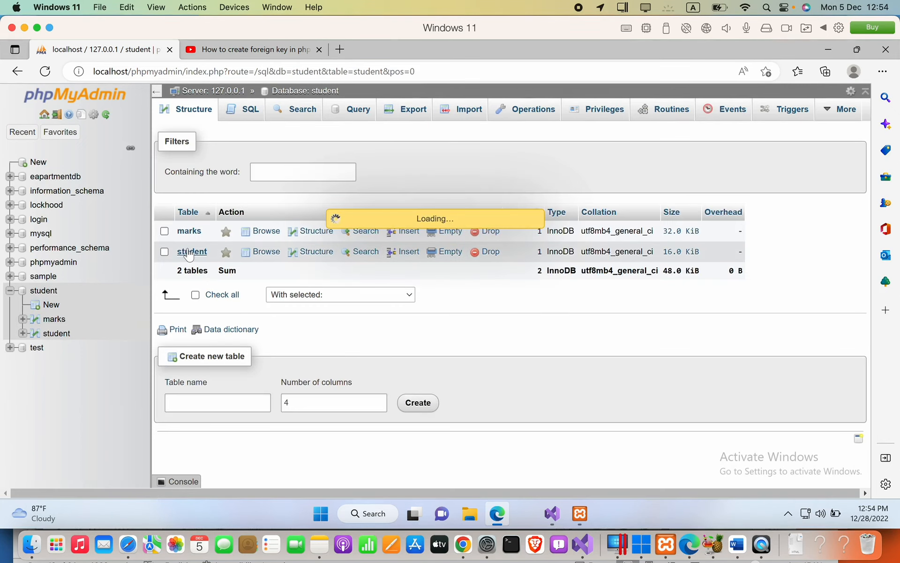
click(270, 291)
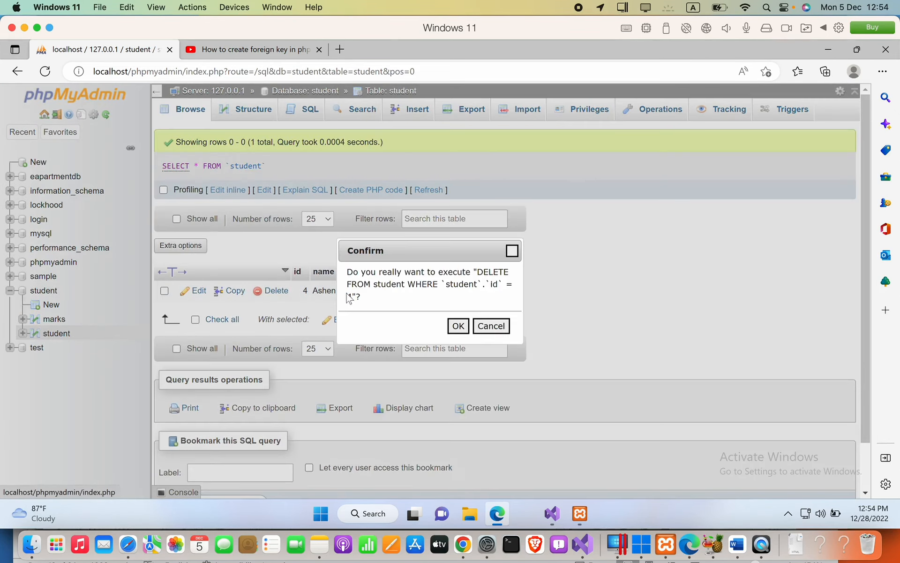
click(458, 327)
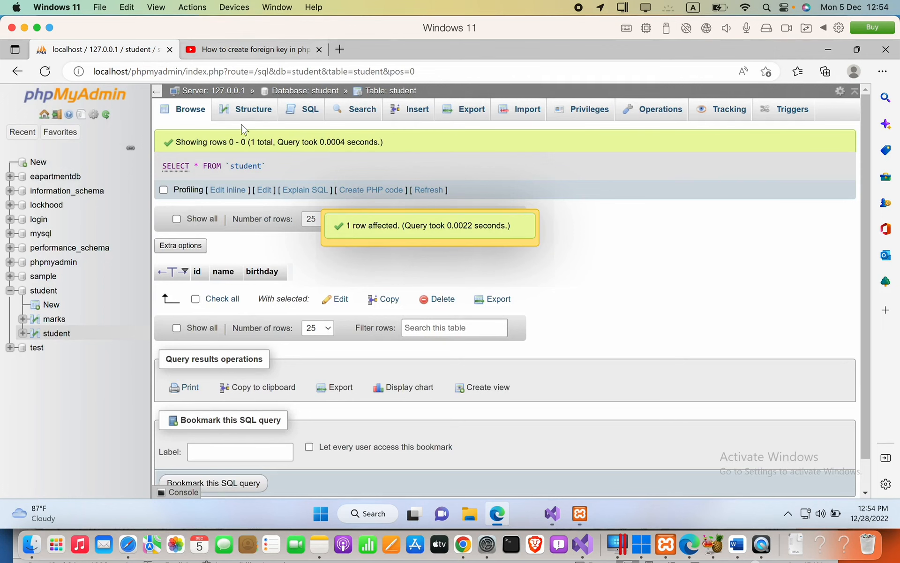
click(305, 91)
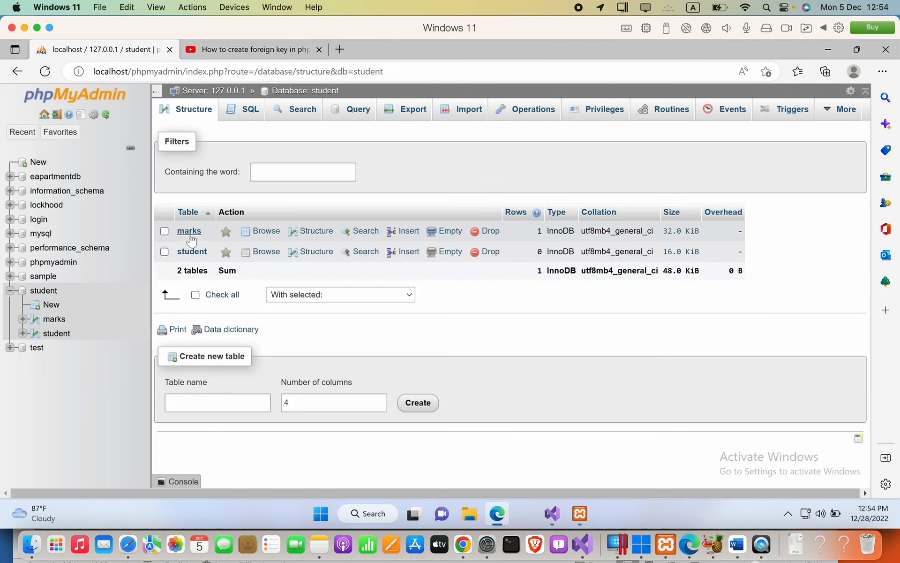
click(189, 231)
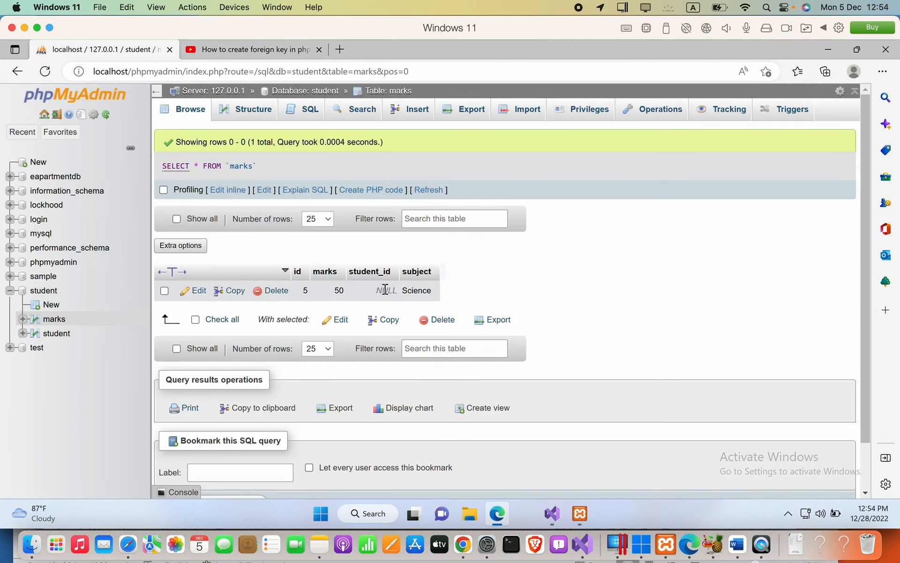